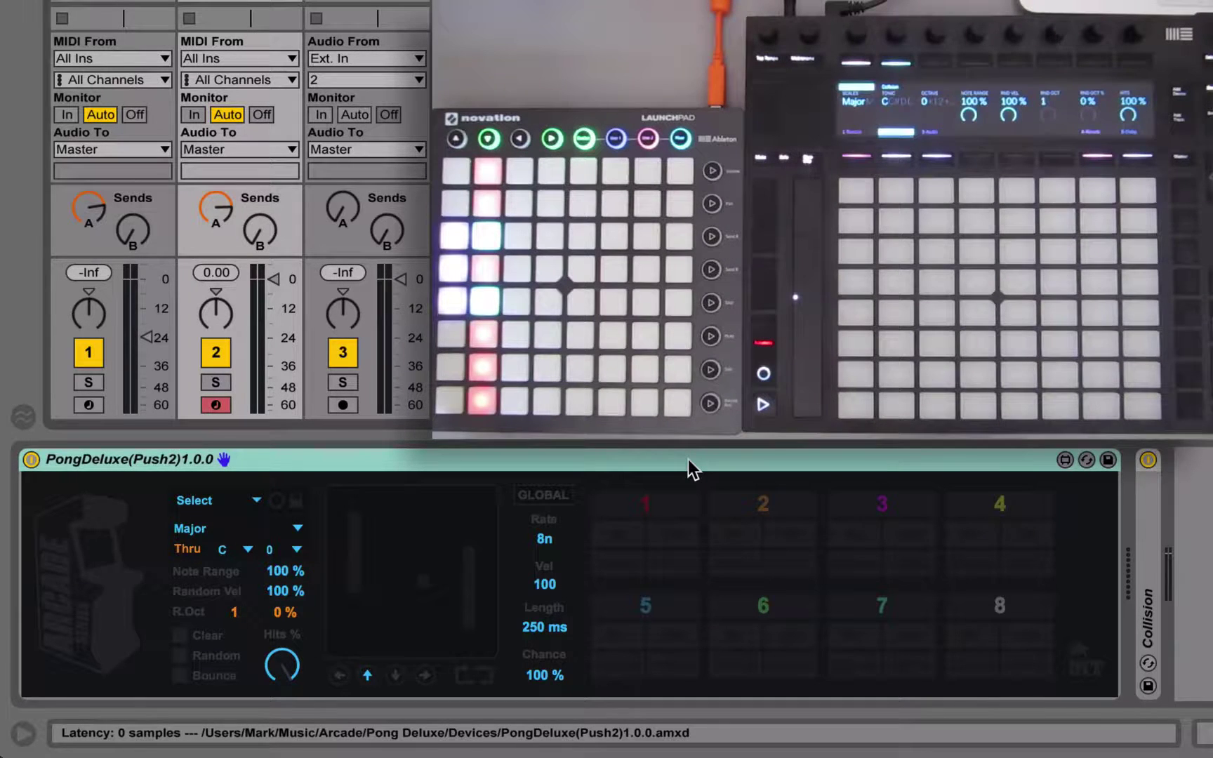
Choose Push2 as the controller for the PongDeluxe device on track 2
click(679, 465)
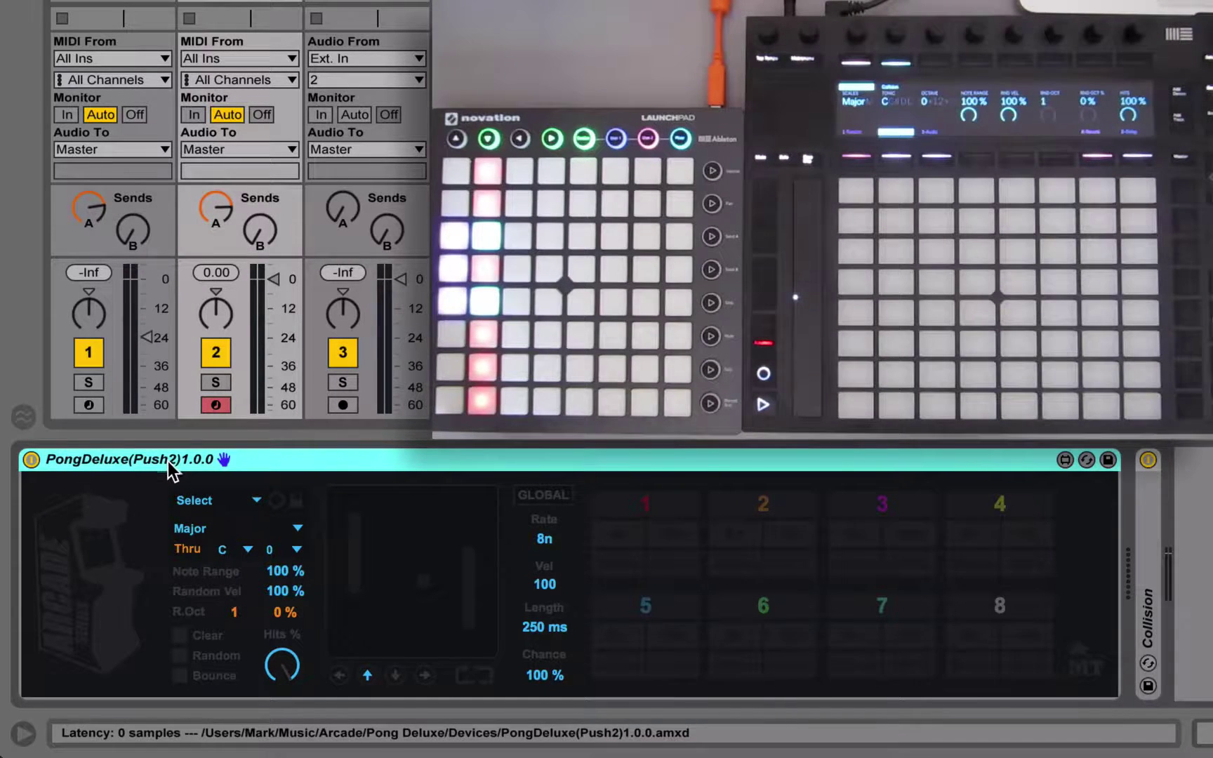
click(214, 500)
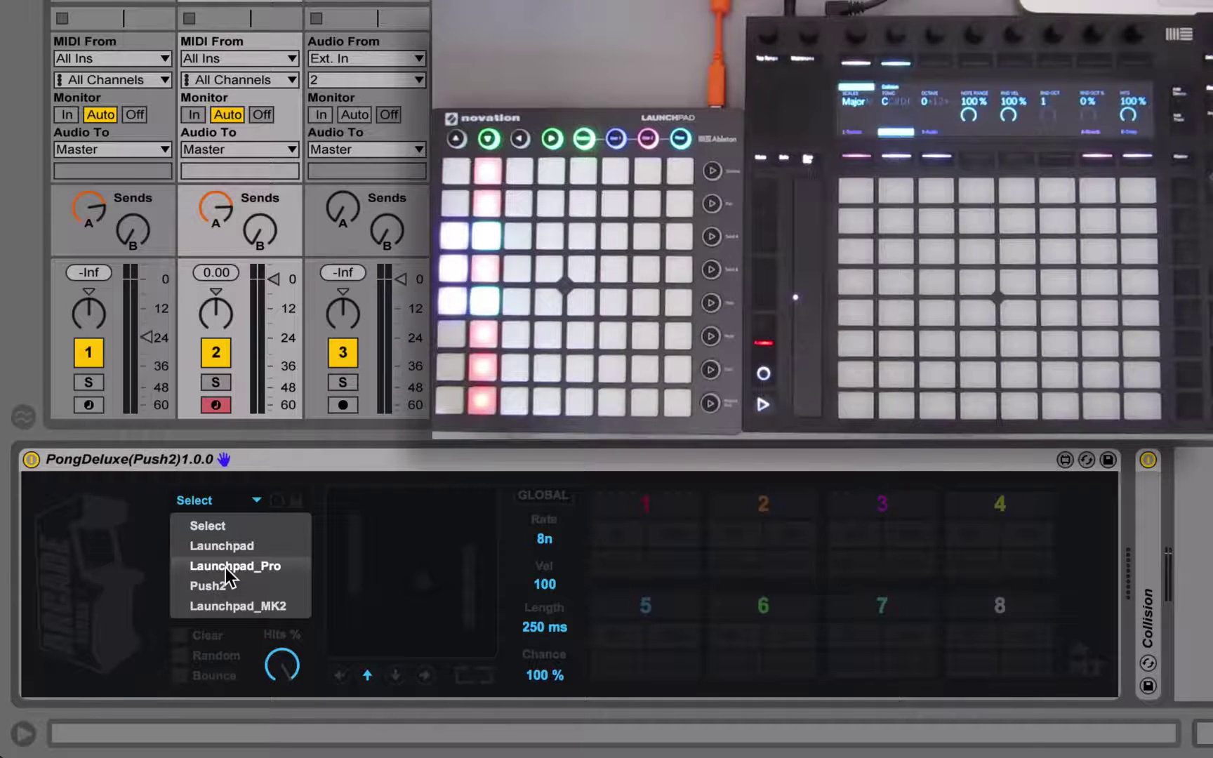
click(260, 501)
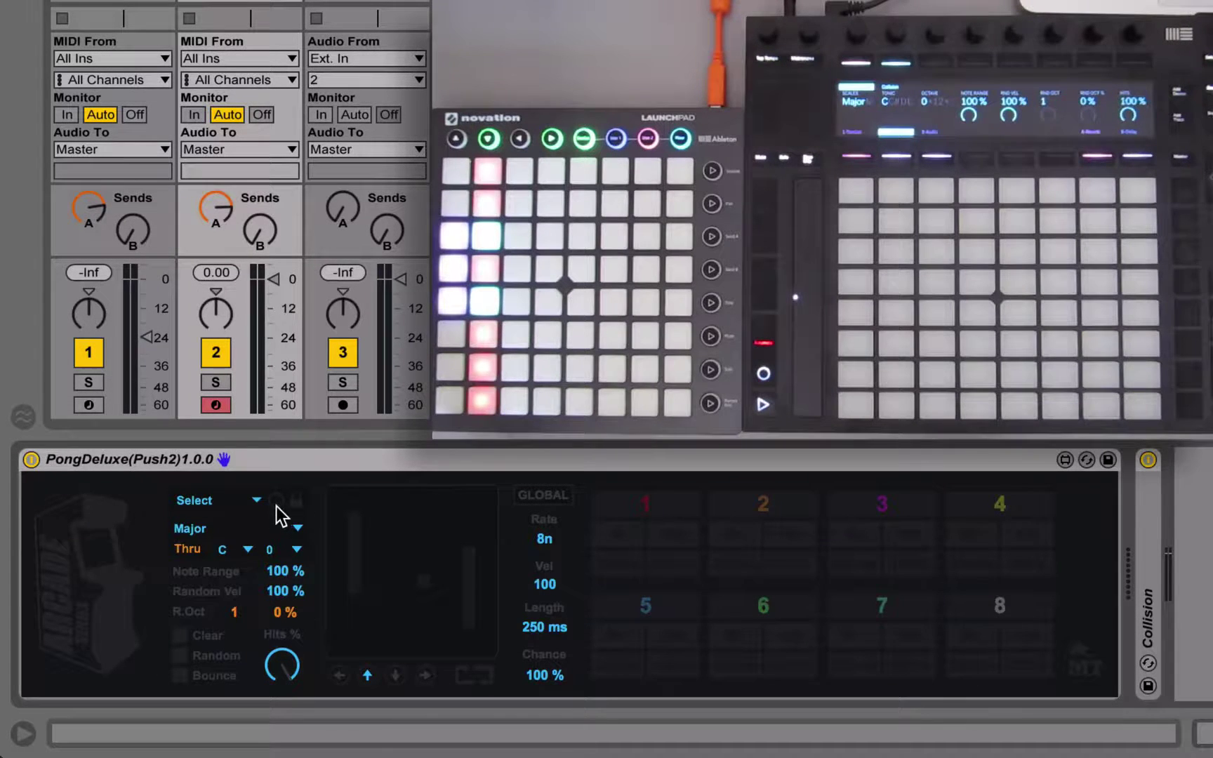
click(233, 507)
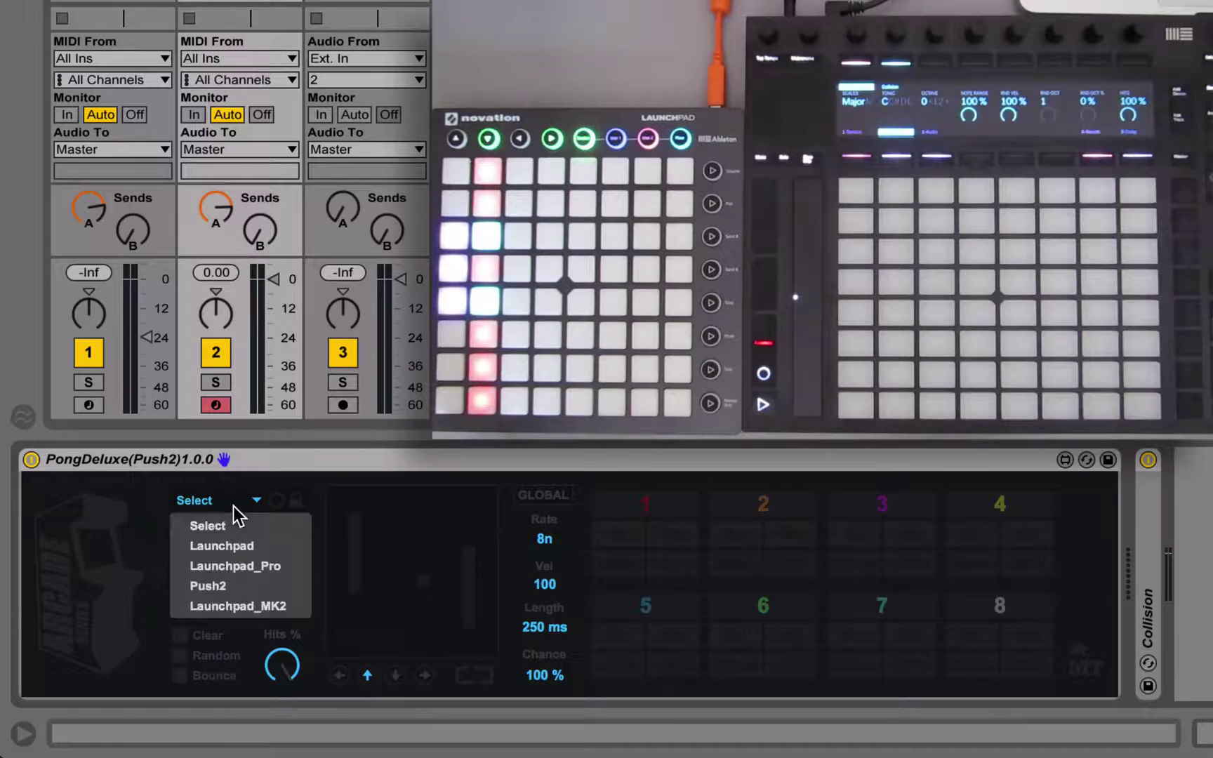
click(227, 587)
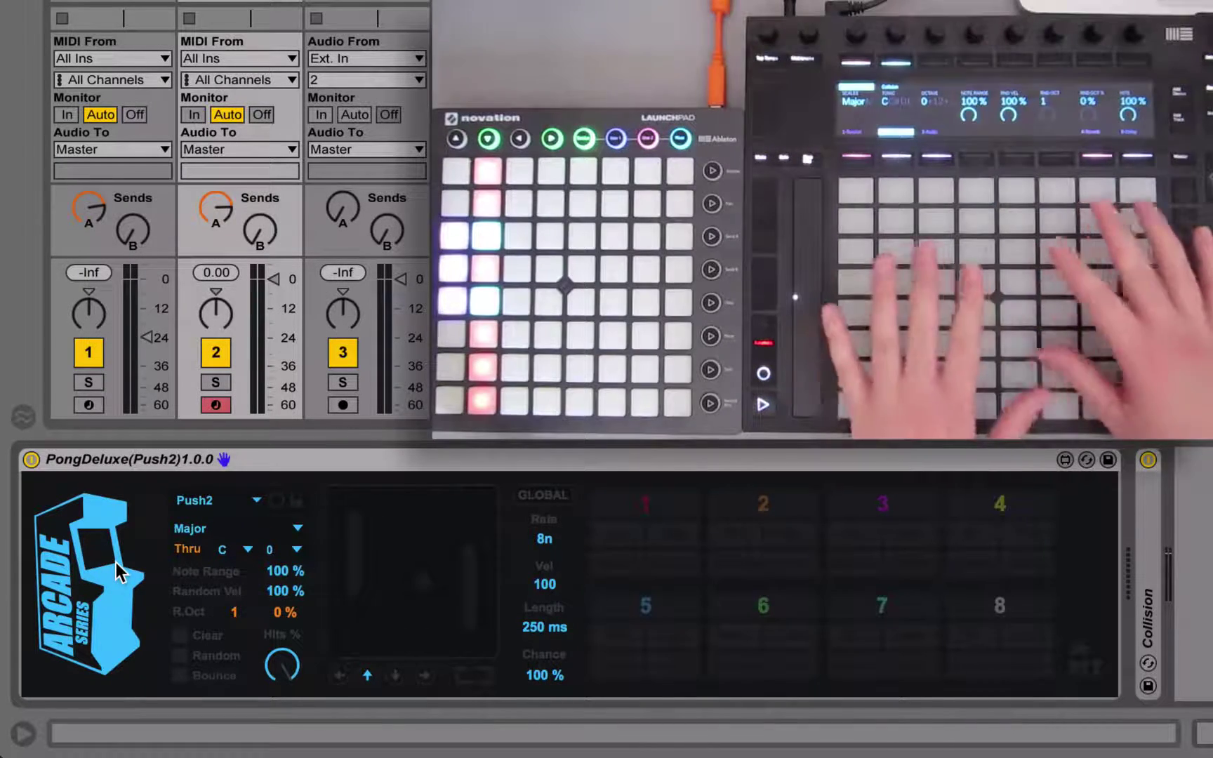
Release the Push2 from the PongDeluxe device and take control of it again with the Arcade Series switch
click(219, 502)
click(211, 456)
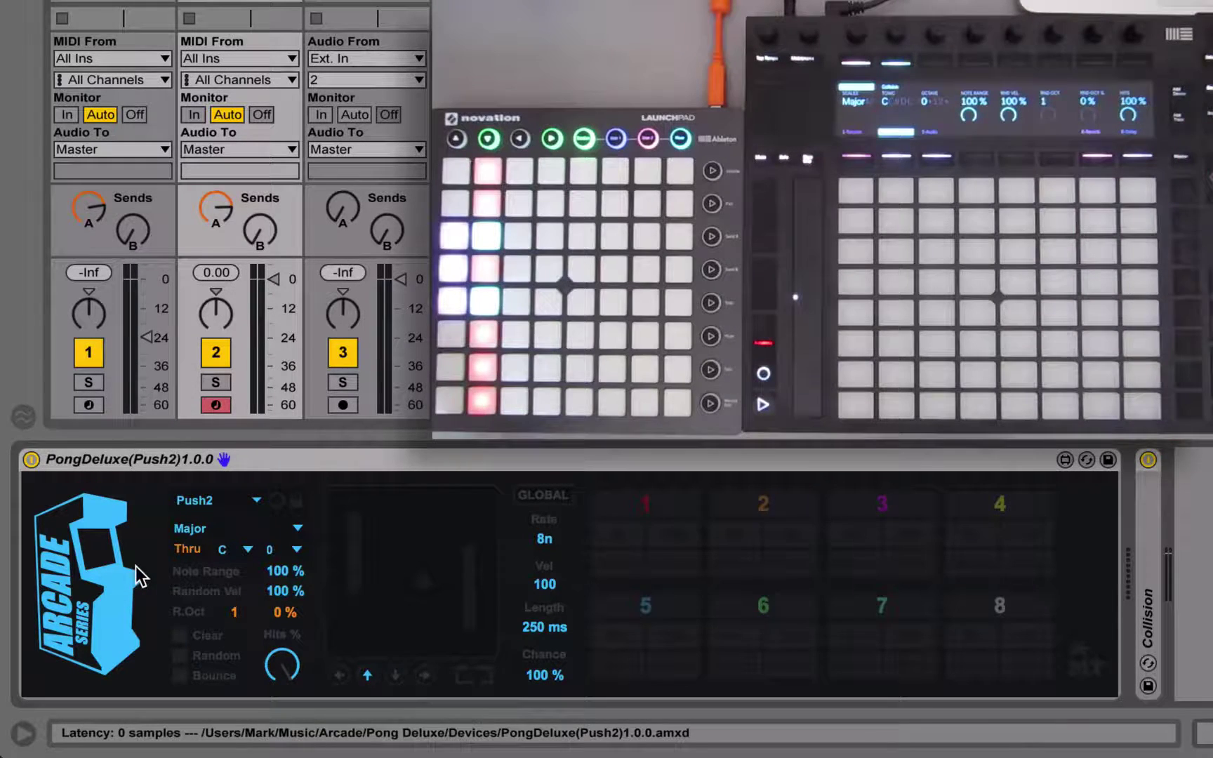
click(98, 595)
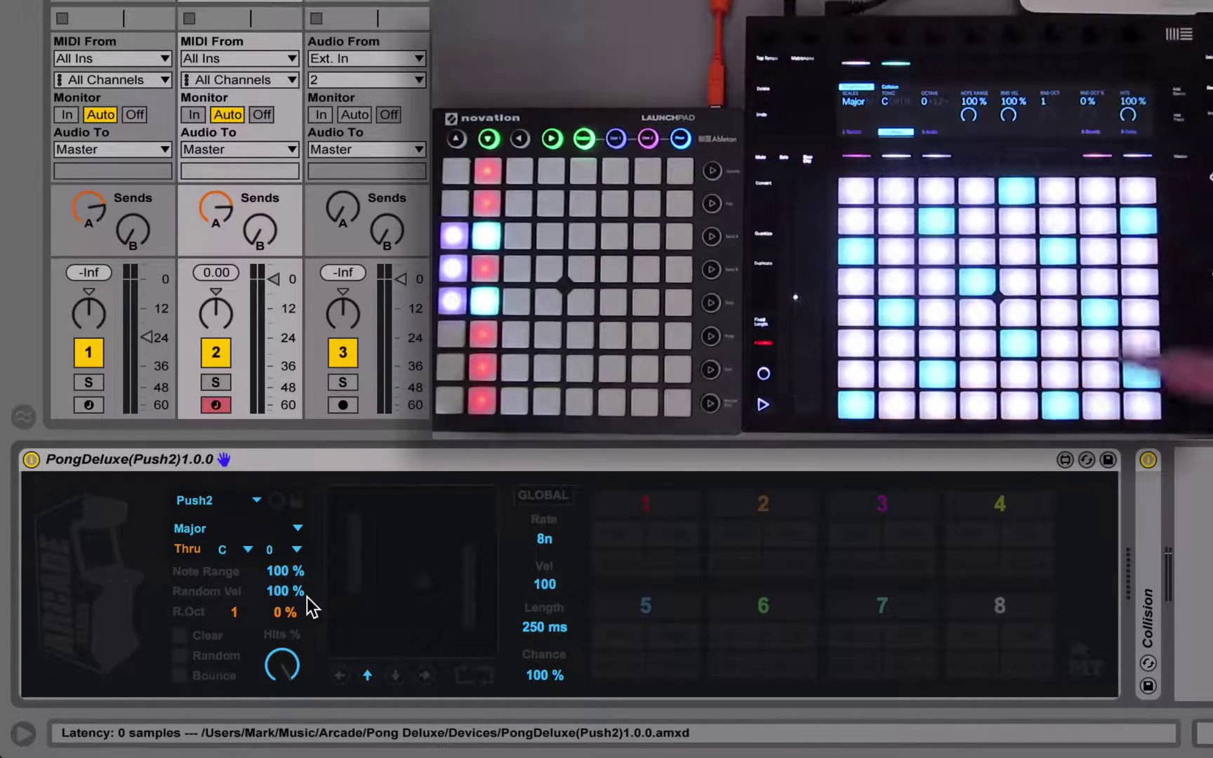
click(67, 566)
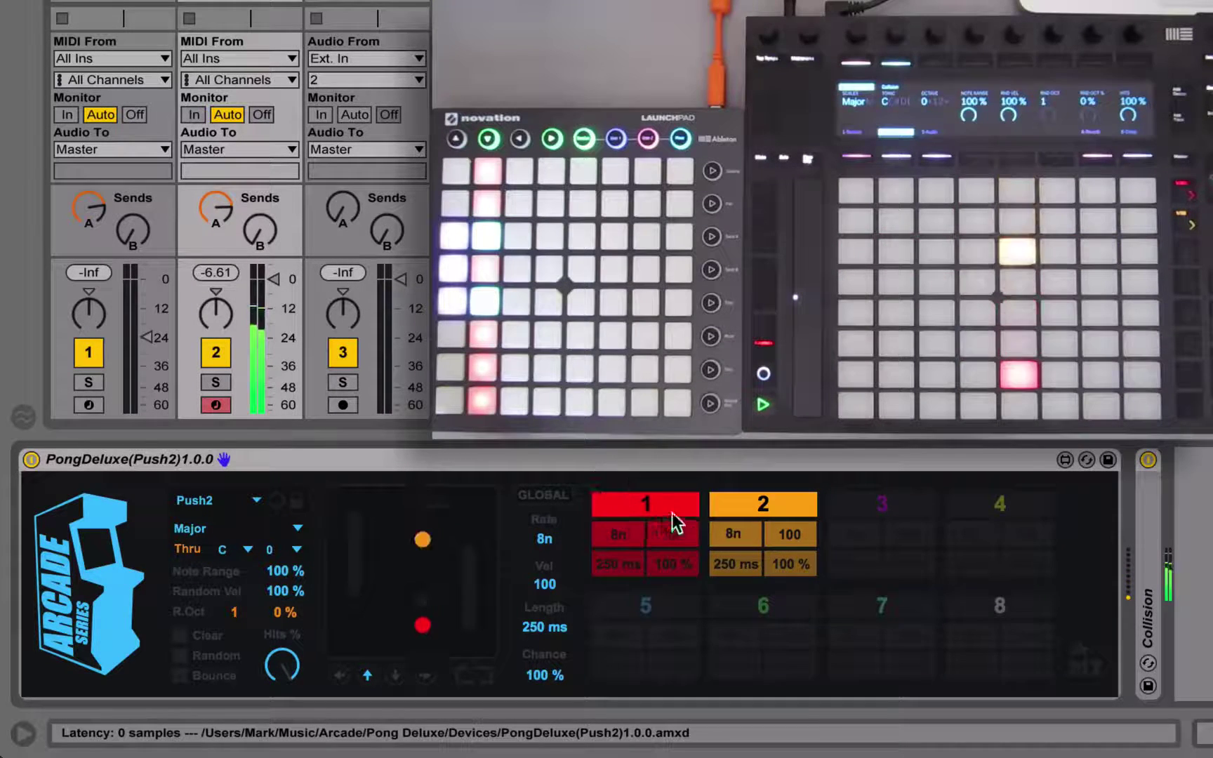
Toggle ball 1 off and on, and set its rate to 16nd, velocity to 69 and length to 1.23 s
click(628, 504)
click(627, 502)
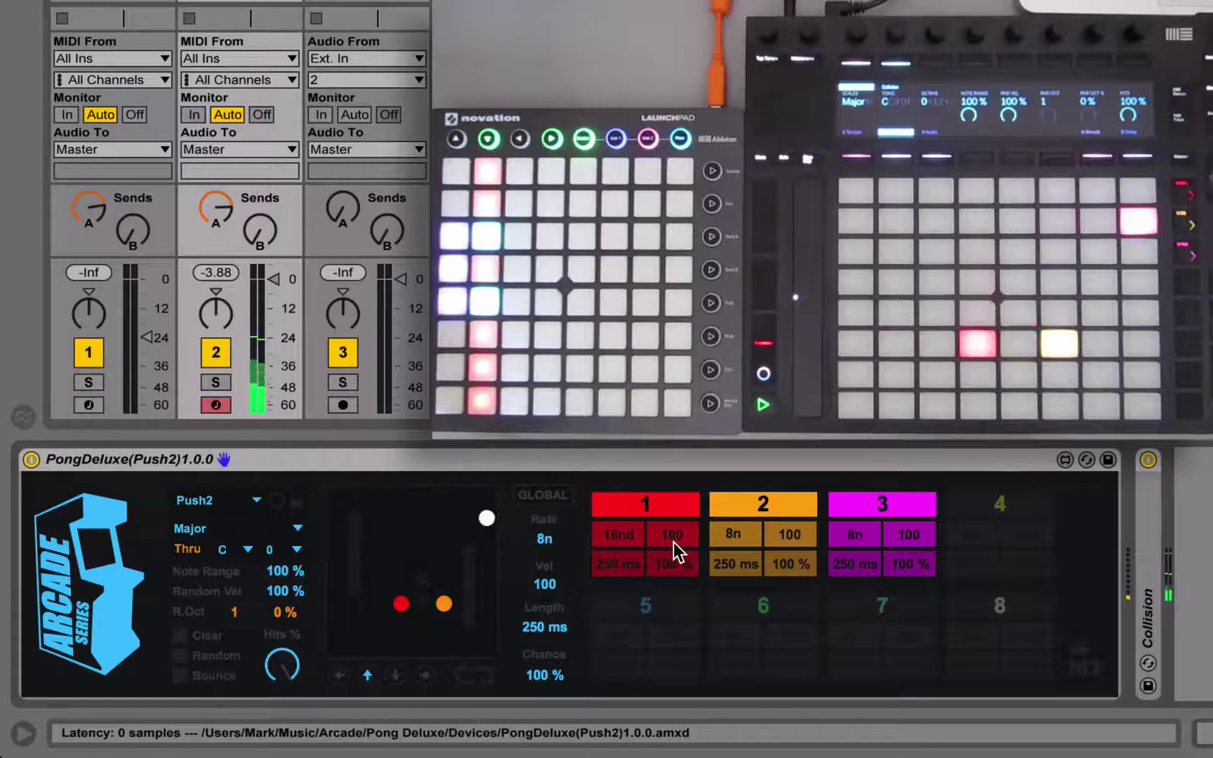
drag(673, 542, 673, 565)
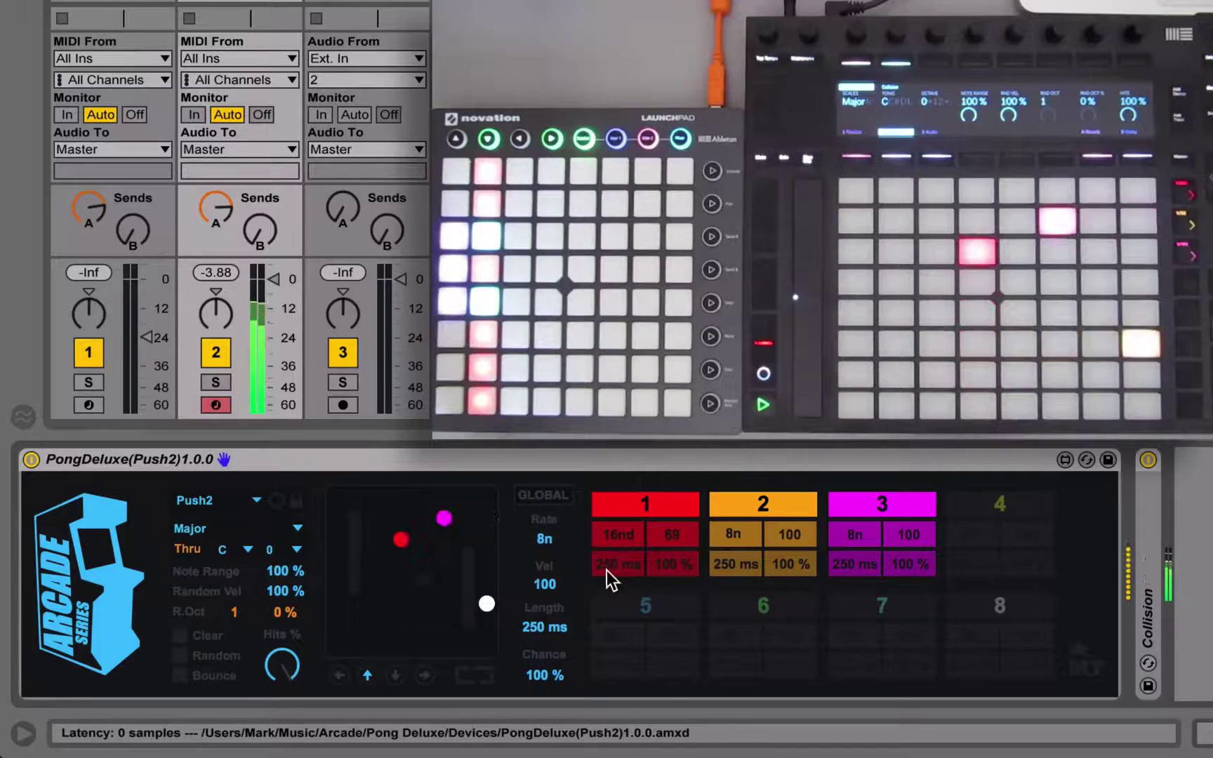
drag(608, 570, 607, 546)
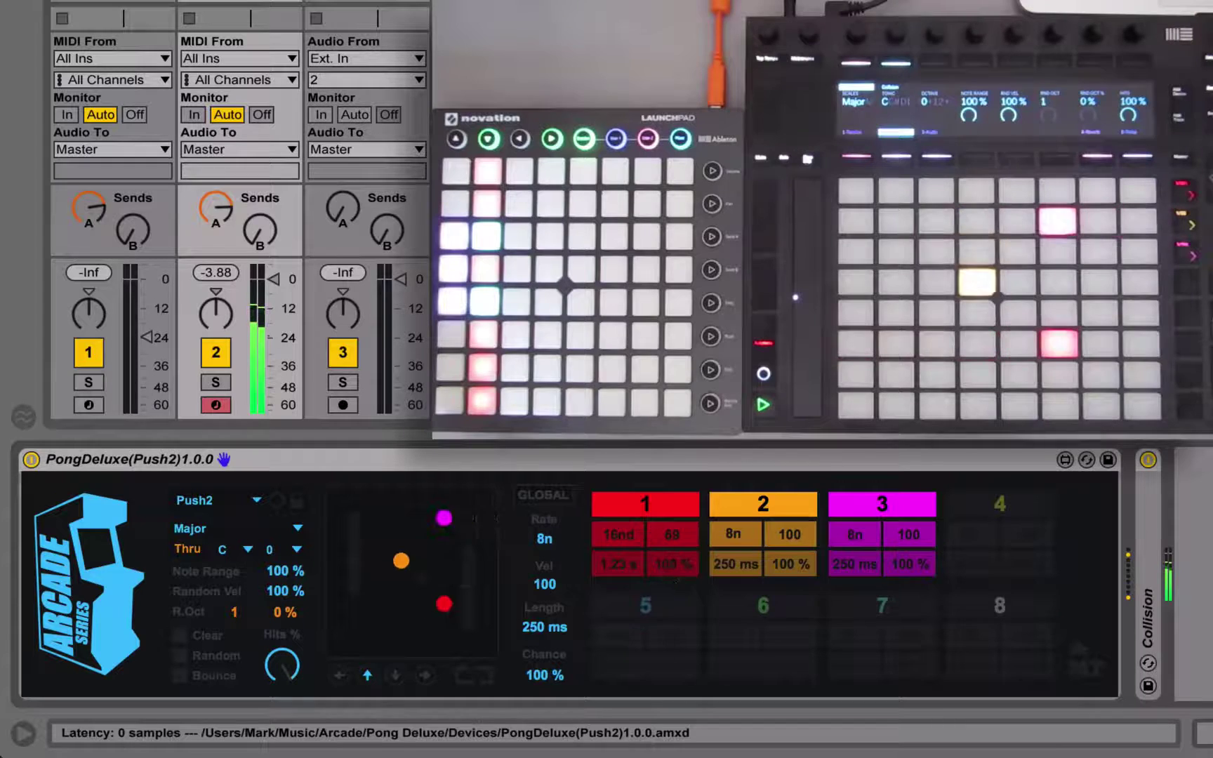
Lower ball 1's chance to 0 % and bring it back up to 100 %
drag(672, 564, 672, 625)
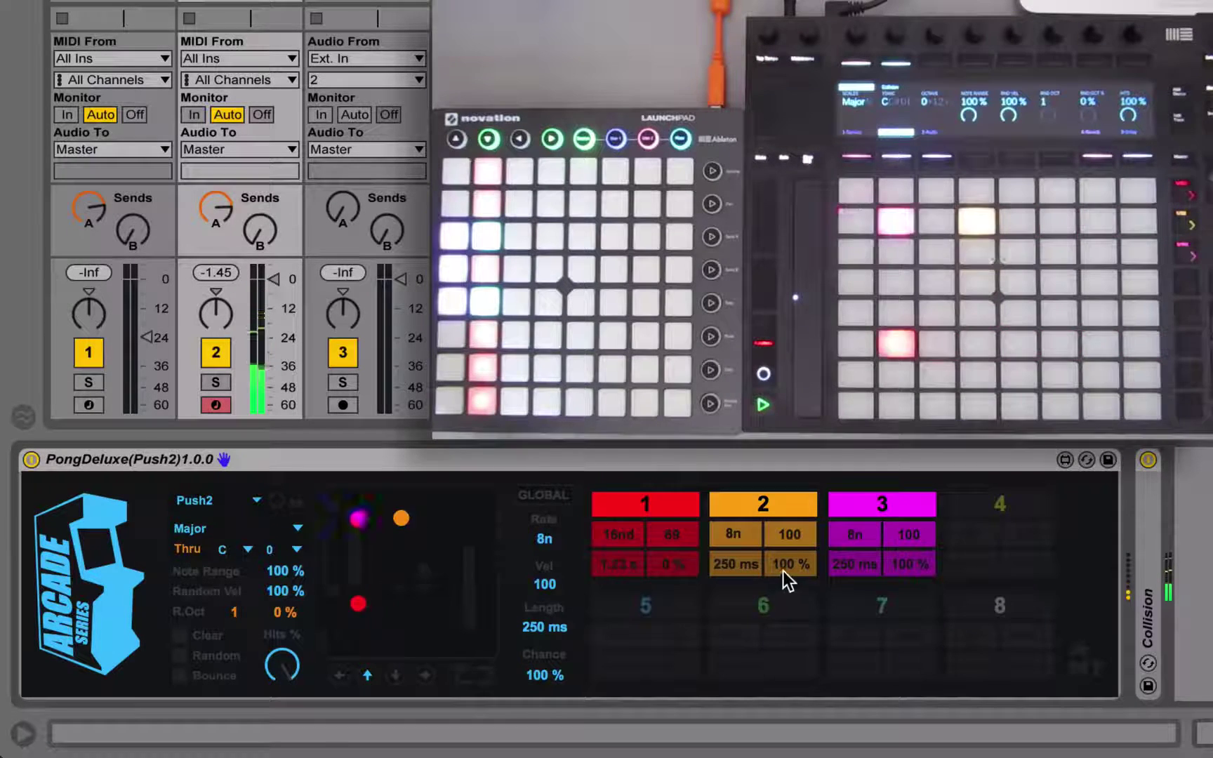
drag(783, 570, 783, 569)
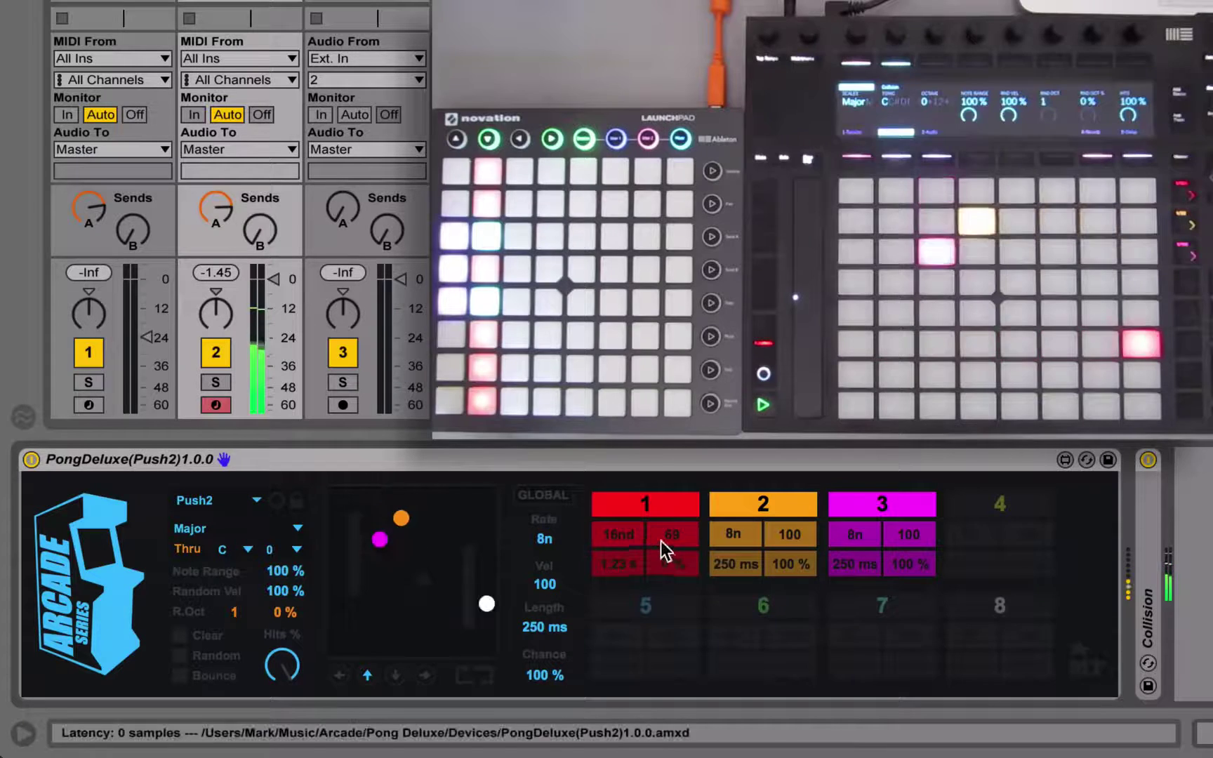
drag(662, 568, 661, 534)
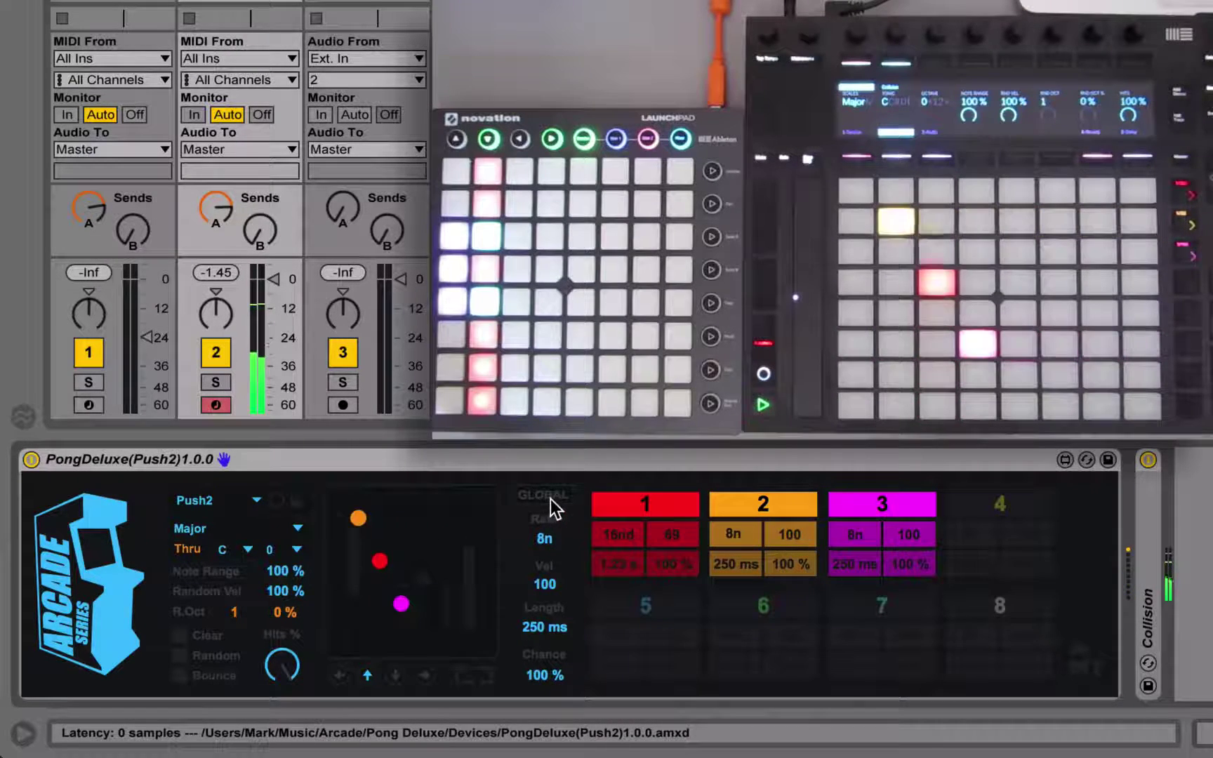
Apply a global rate of 8n and a global velocity of 99 to all balls
drag(548, 538, 544, 585)
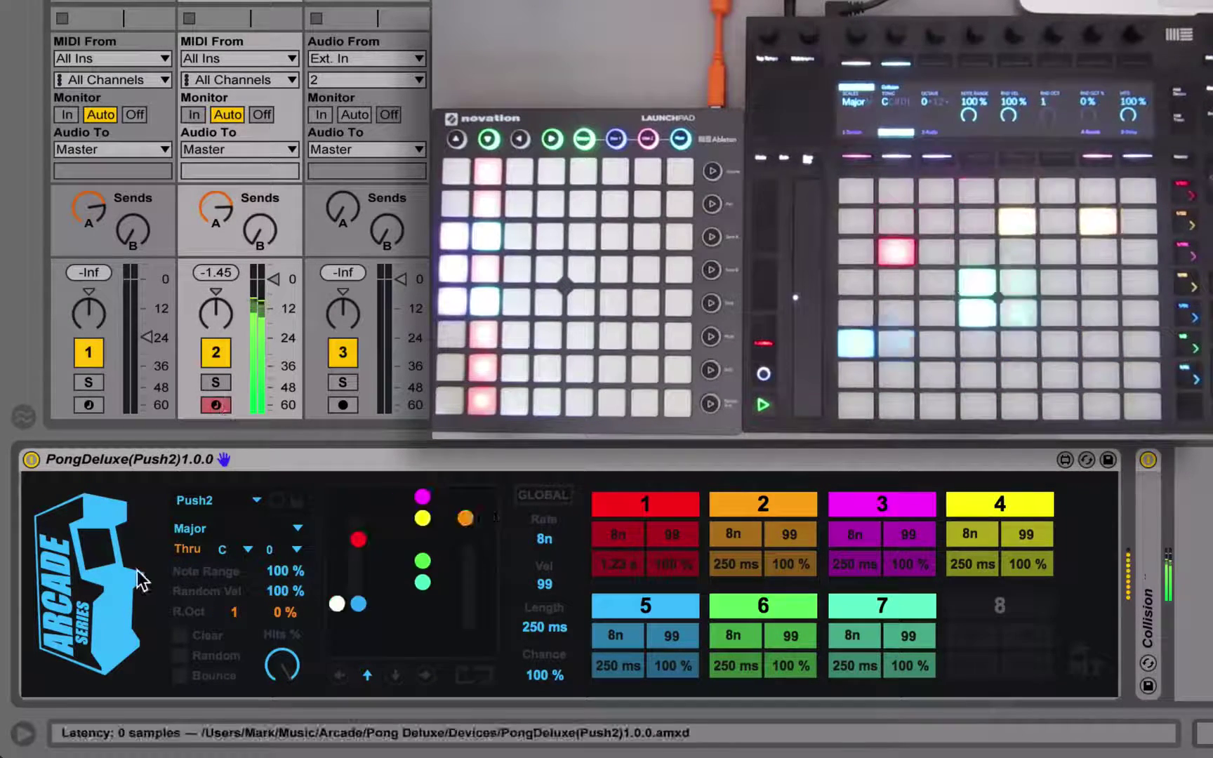
Change the scale to Minor Pentatonic and reduce the note range to 38 %
click(204, 530)
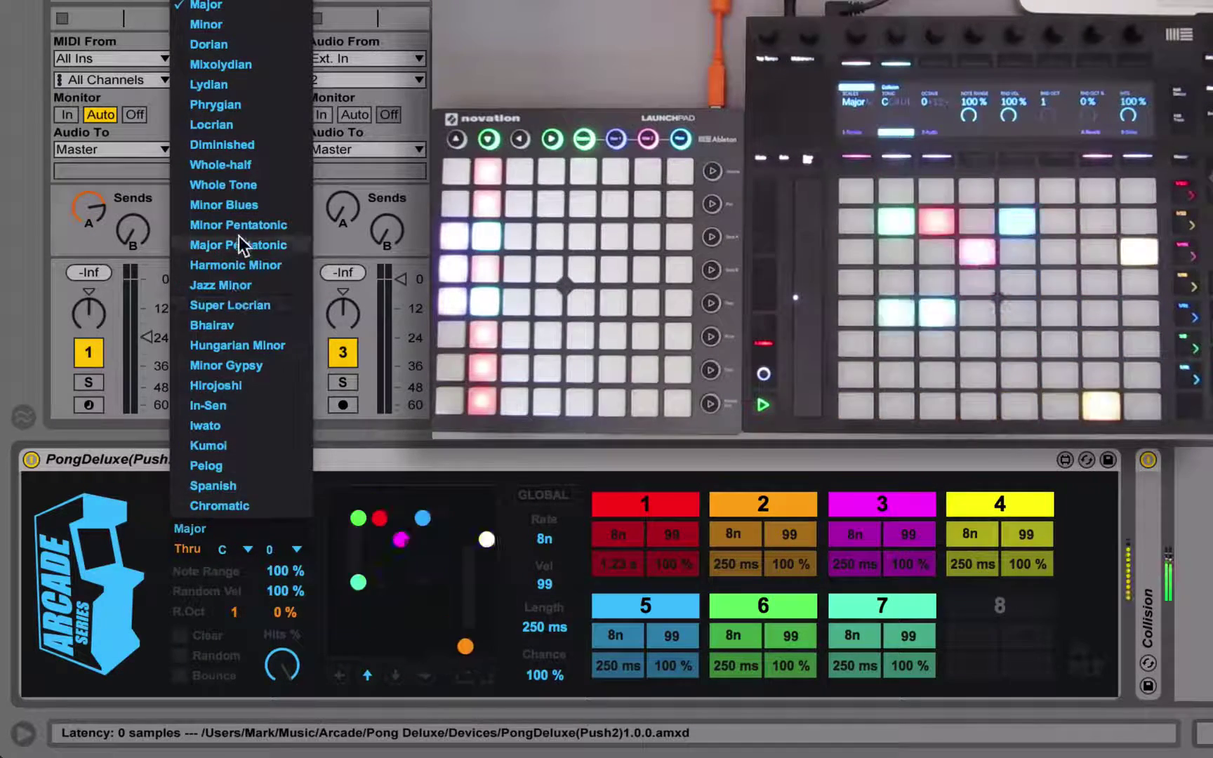
click(288, 229)
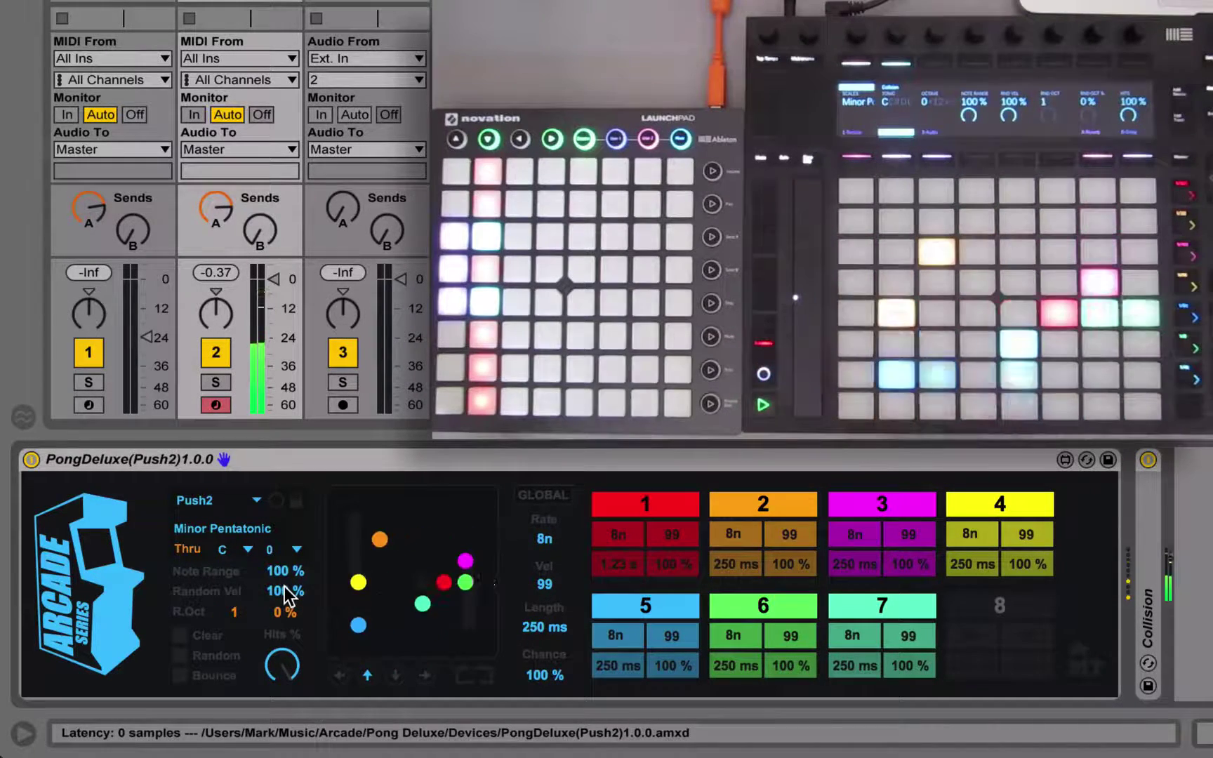
mouse_move(285, 574)
mouse_down()
mouse_move(285, 596)
mouse_move(284, 574)
mouse_up()
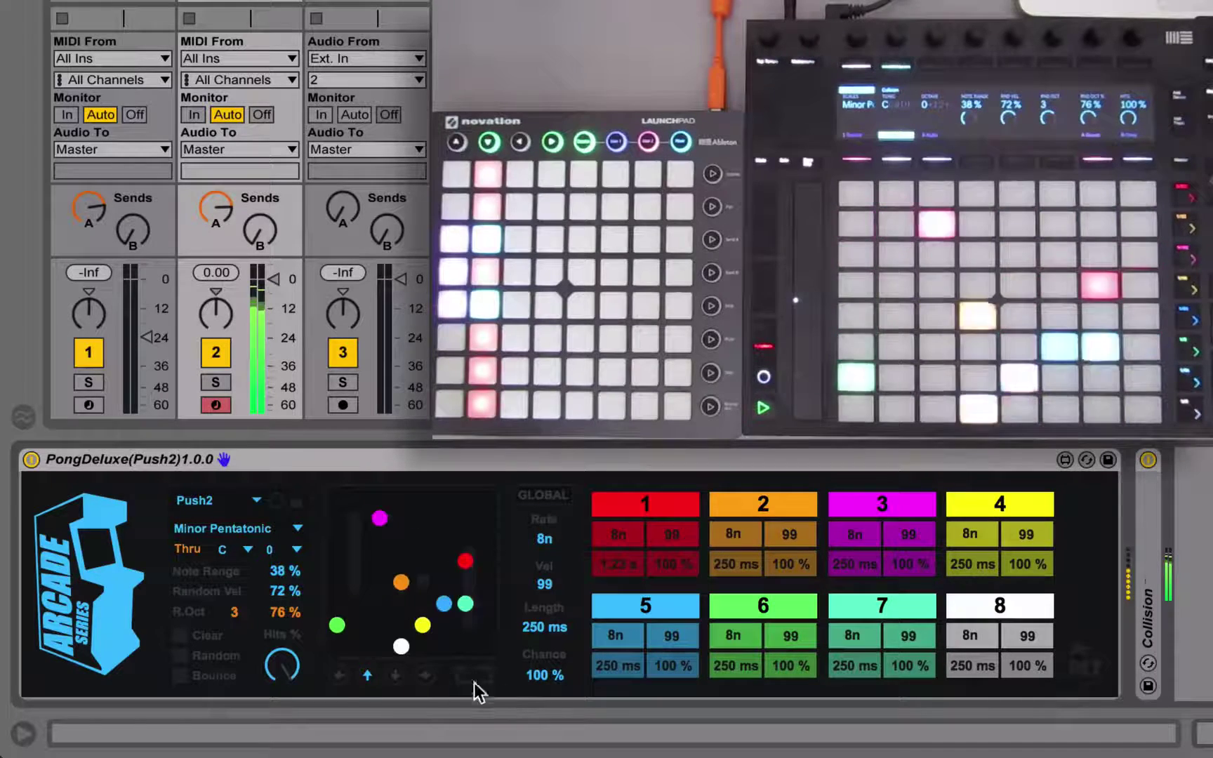
Clear the balls from the grid, and open and enable the device's built-in 16-step sequencer
click(180, 637)
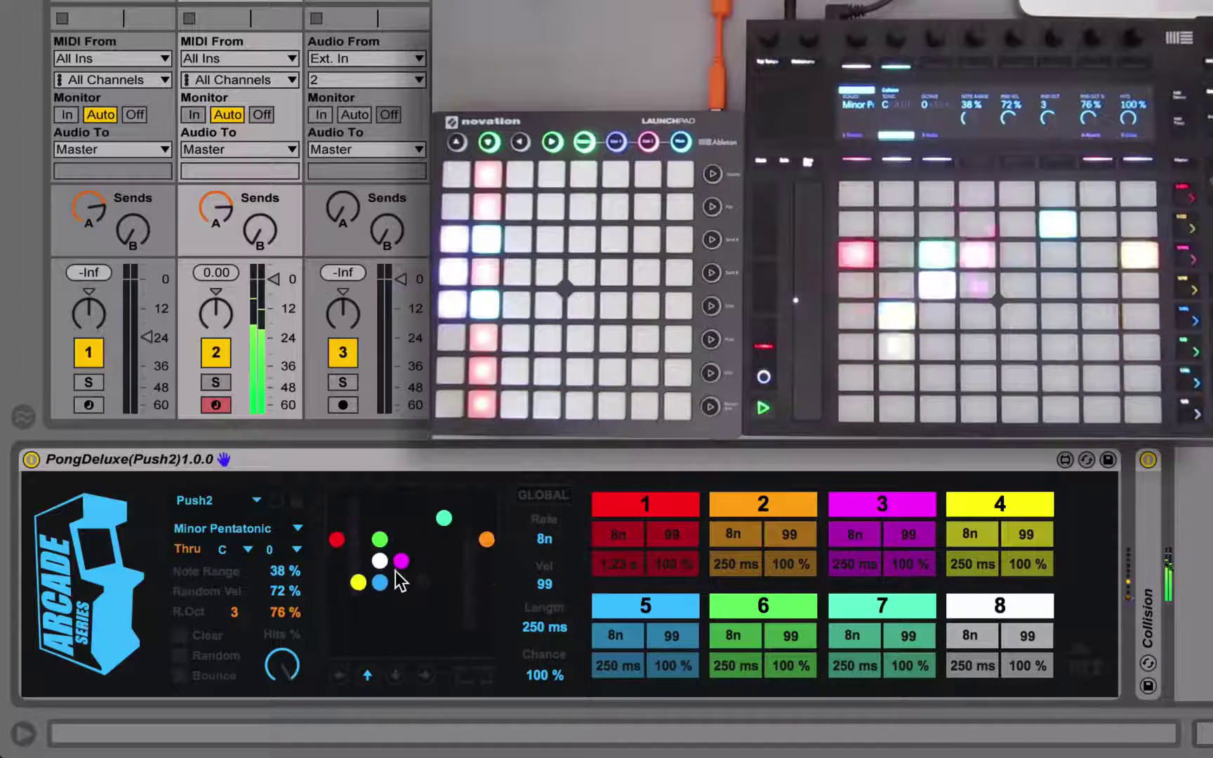
click(483, 682)
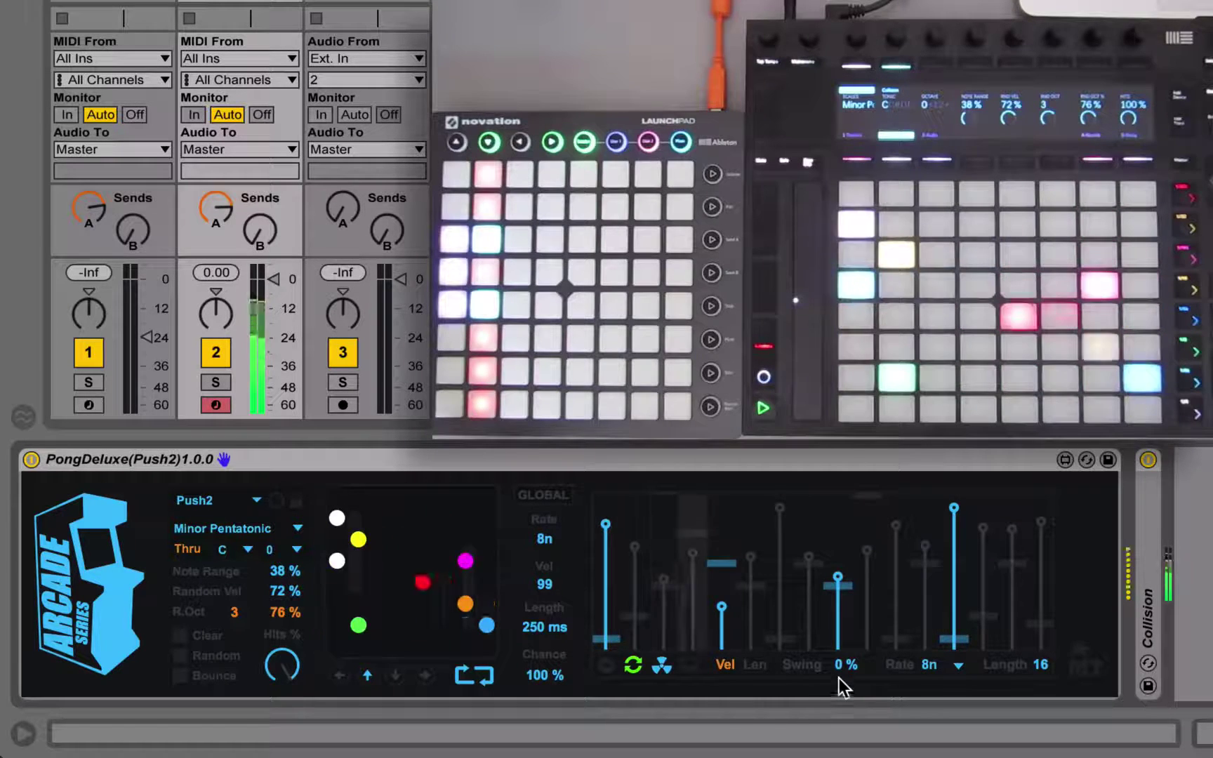
click(606, 665)
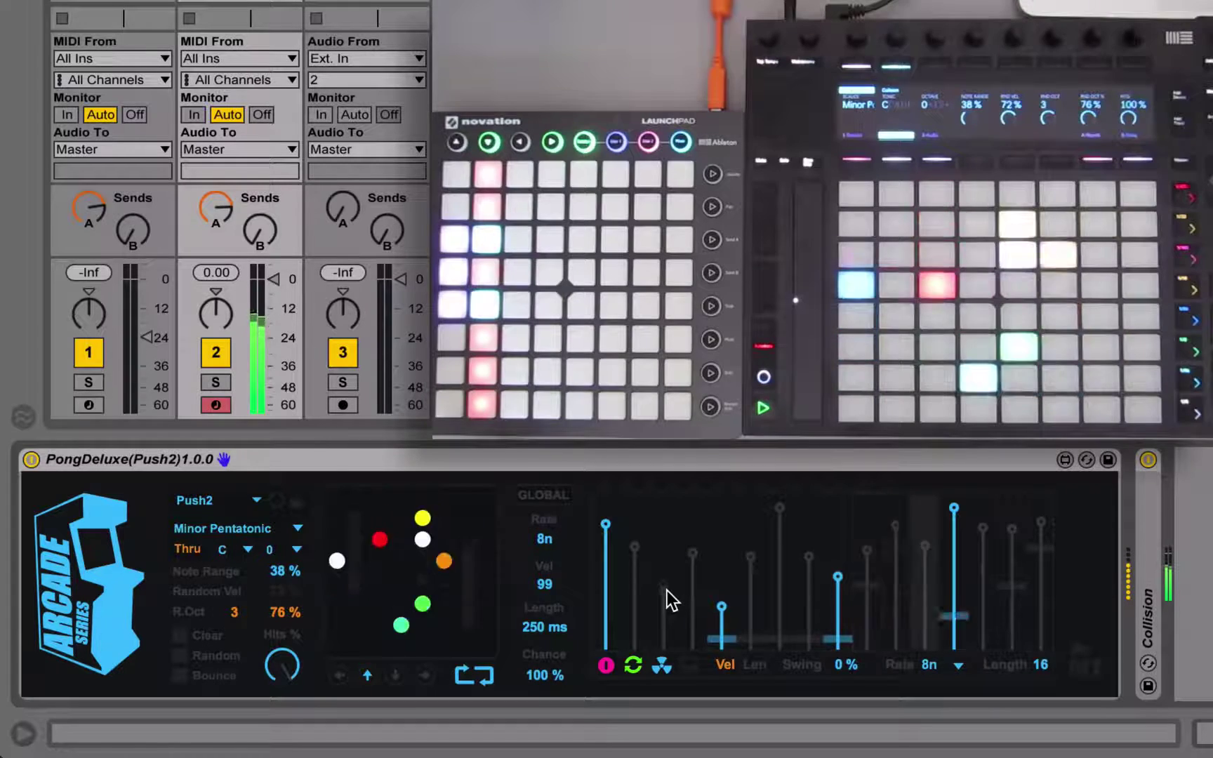
Lower velocity steps 3, 6, 7, 8, 11, 12 and 15 to about zero and raise step 5's velocity
drag(666, 591, 655, 669)
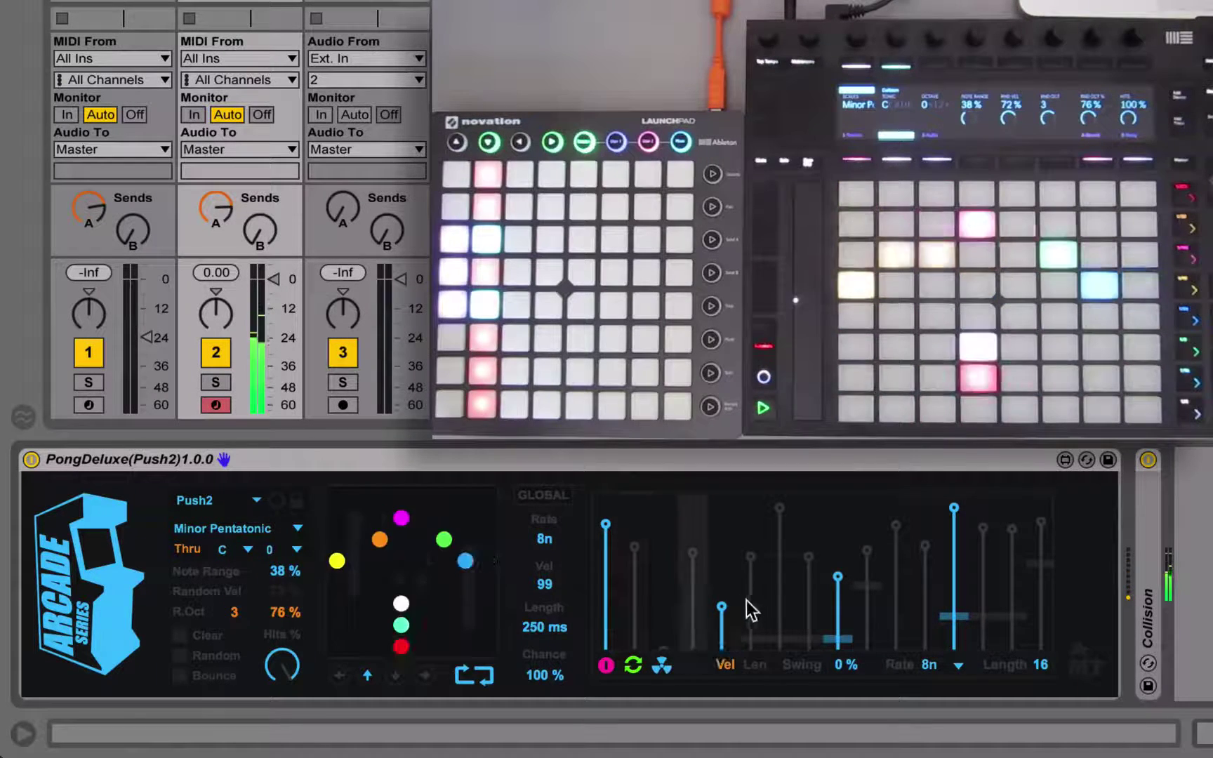
mouse_move(746, 601)
mouse_down()
mouse_move(751, 644)
mouse_move(810, 670)
mouse_up()
click(723, 523)
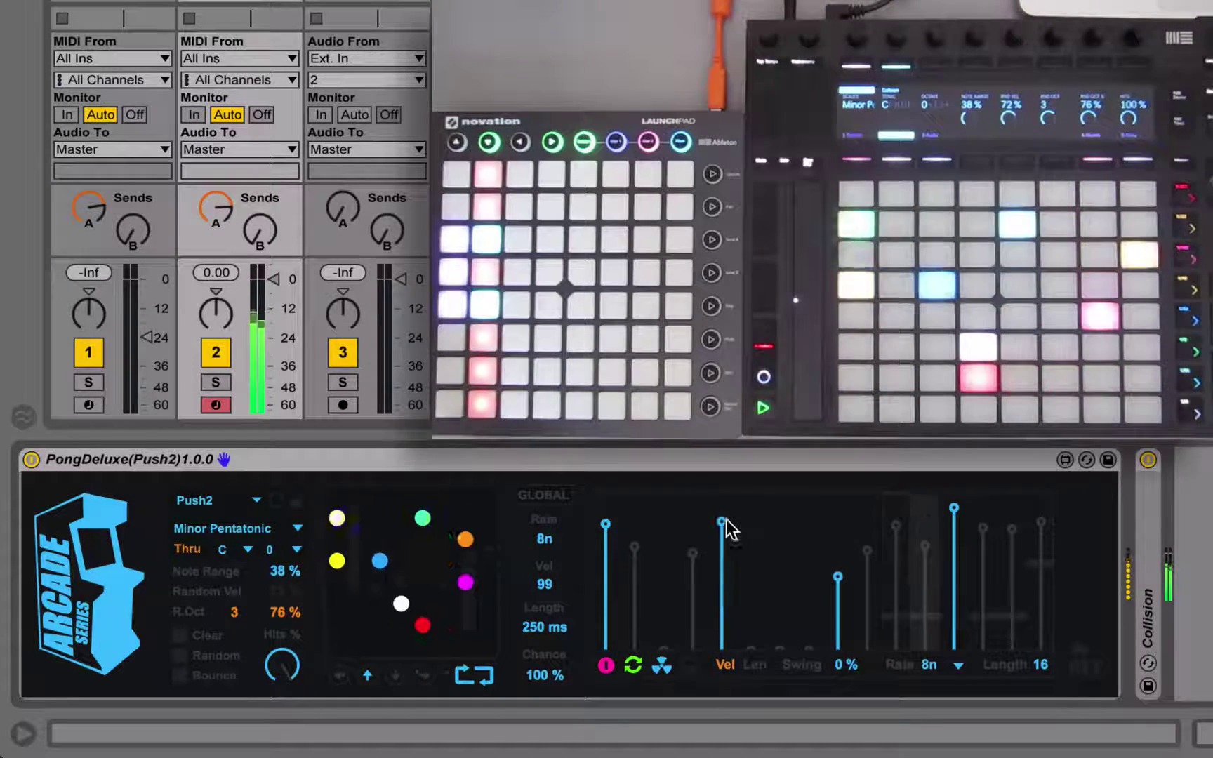
mouse_move(897, 601)
mouse_down()
mouse_move(897, 639)
mouse_move(923, 650)
mouse_up()
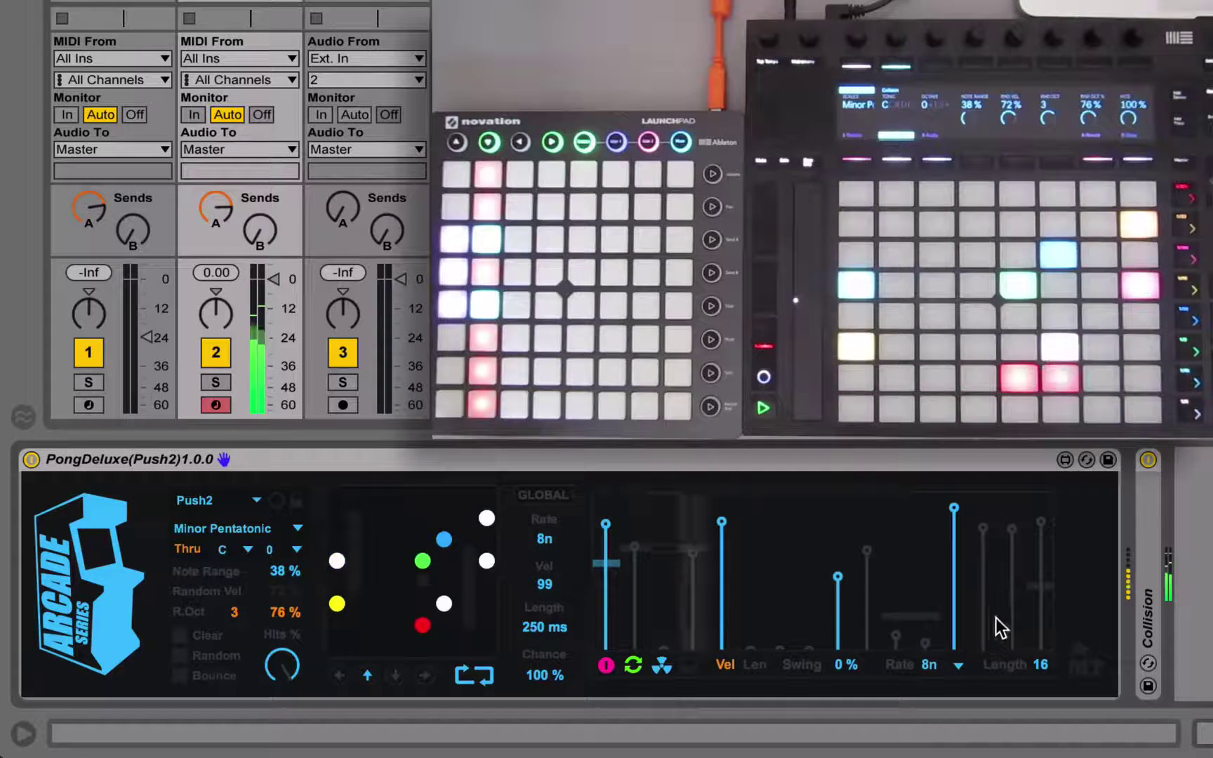
drag(1001, 627, 1015, 712)
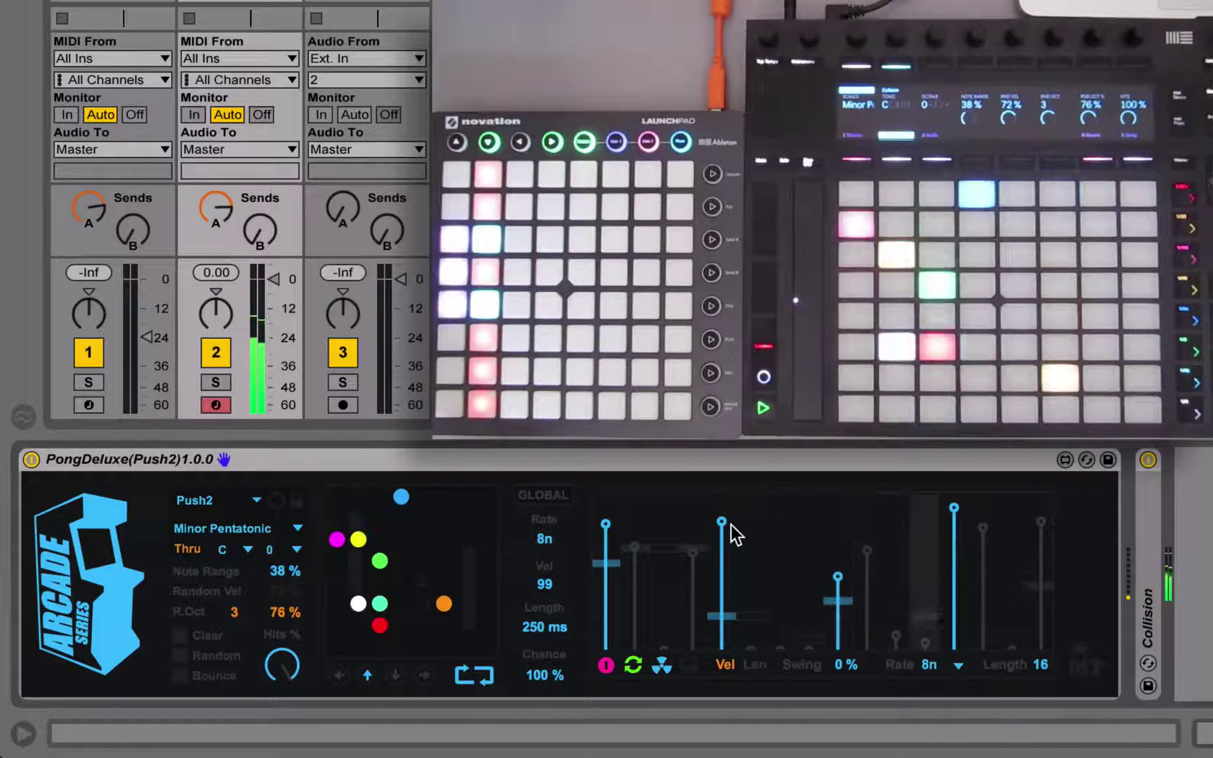
Lengthen steps 5 and 13 in the sequencer's length lane, set swing to 29 %, and return to the velocity lane
click(752, 664)
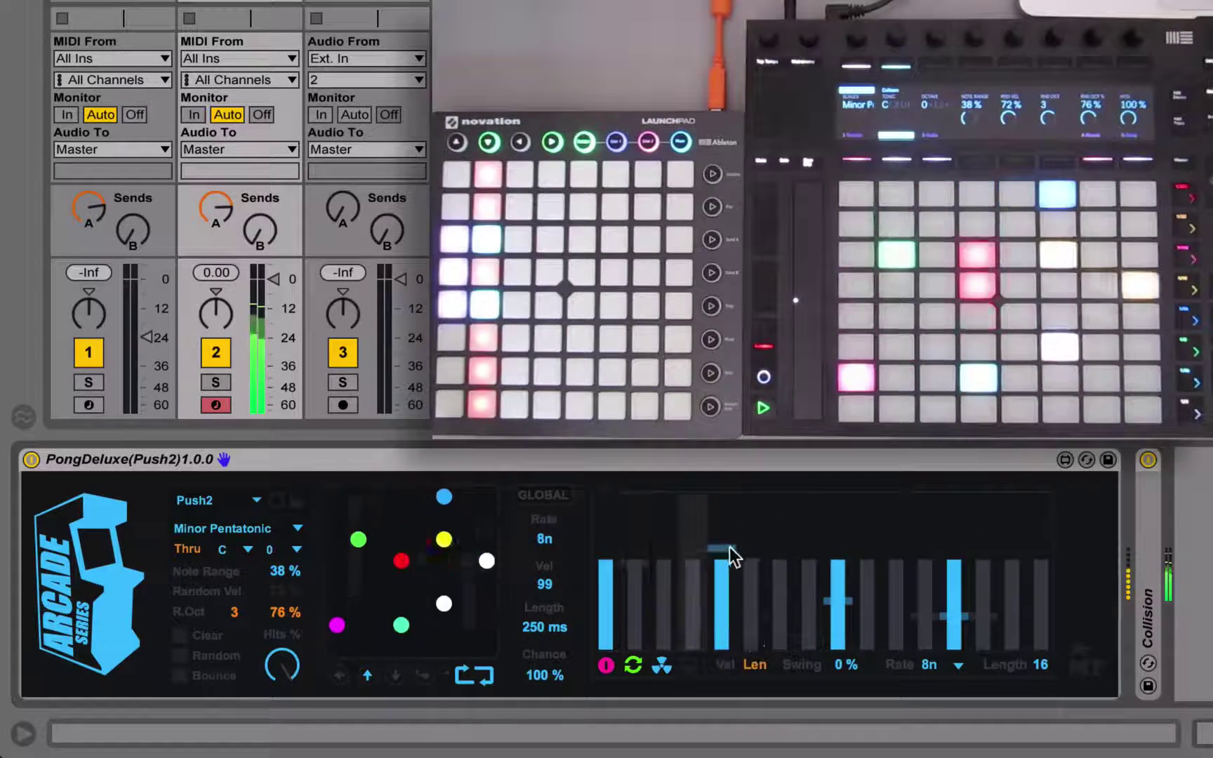
drag(730, 547, 726, 535)
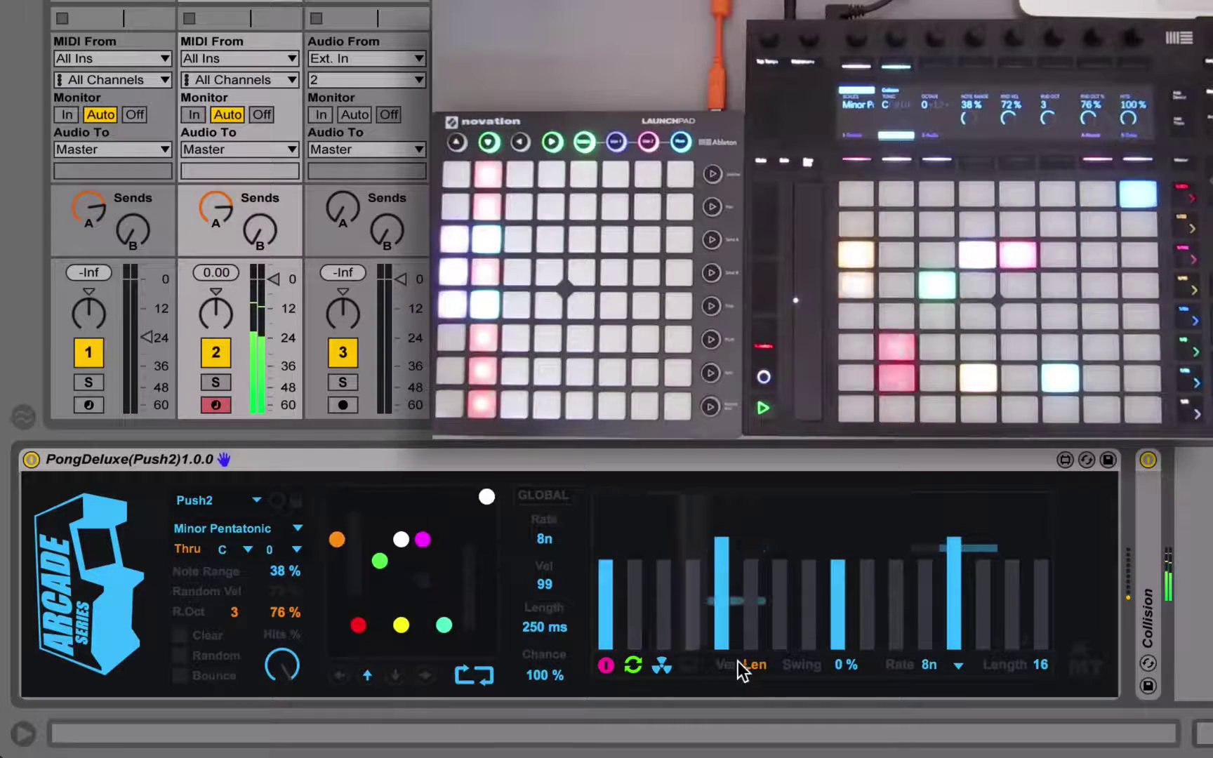
mouse_move(840, 668)
mouse_down()
mouse_move(839, 642)
mouse_move(843, 675)
mouse_up()
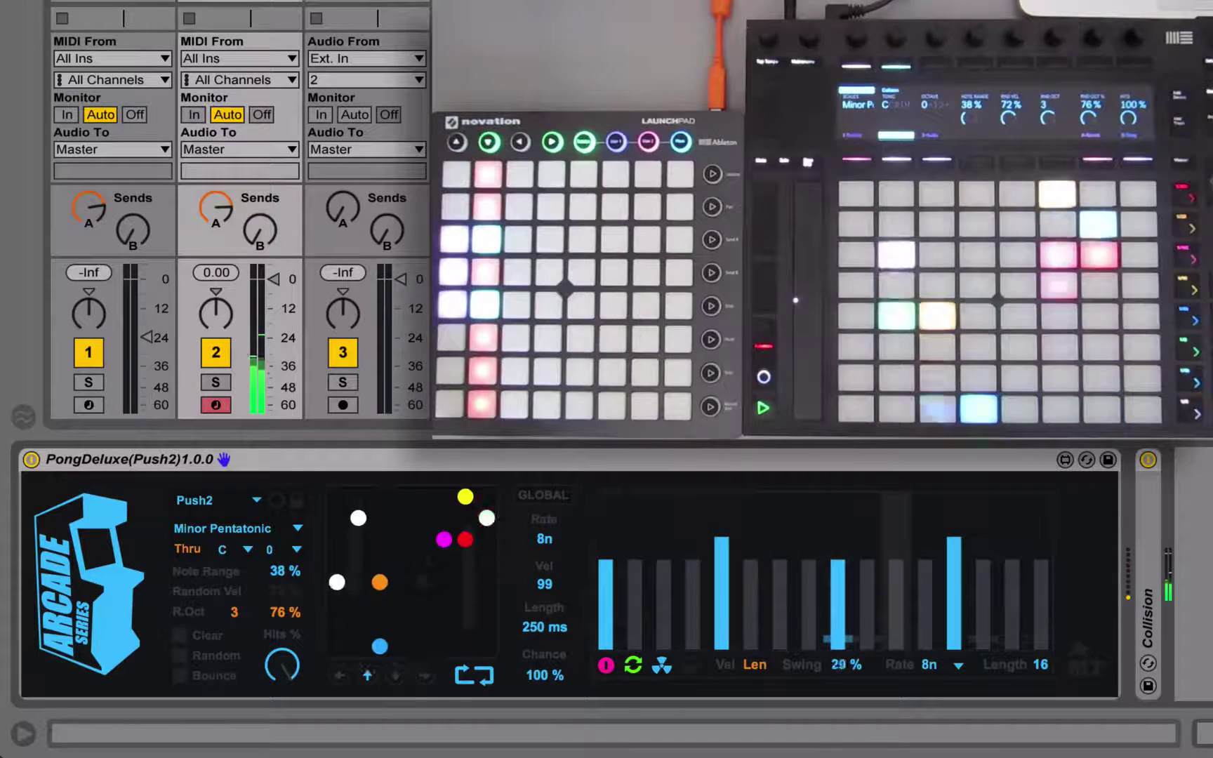
click(726, 662)
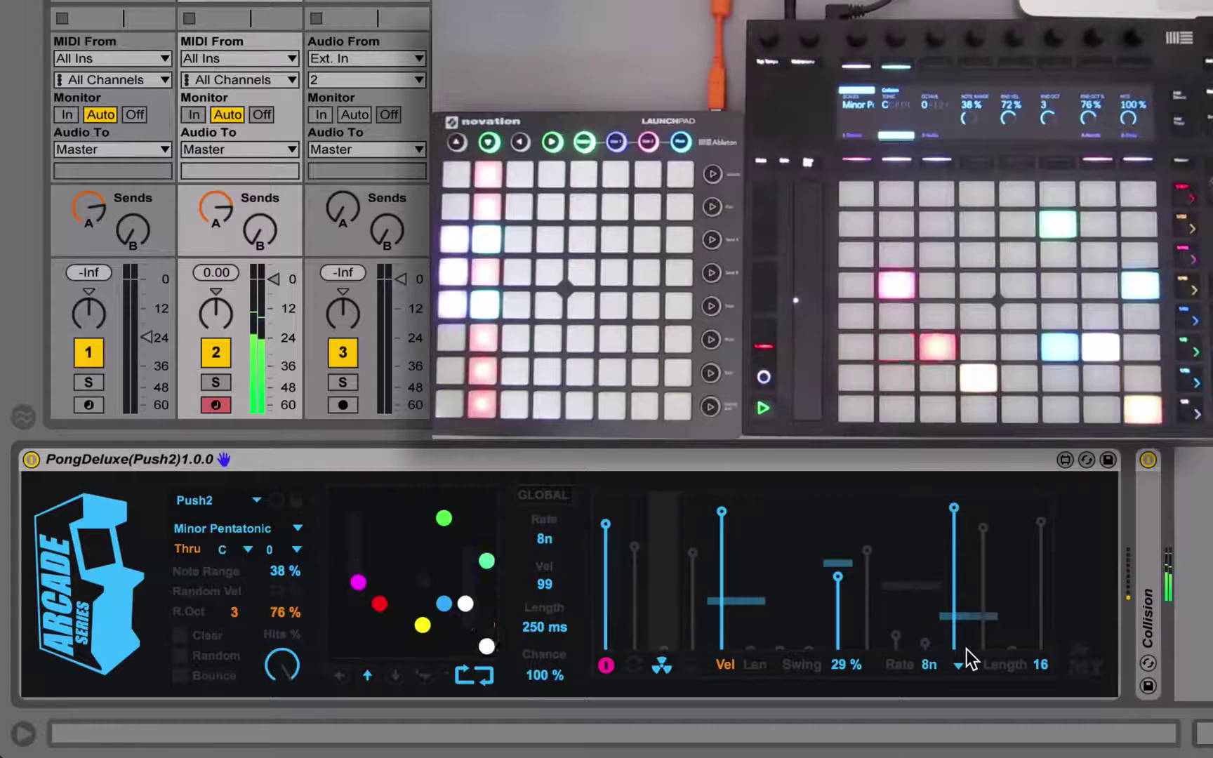
Switch the sequencer's loop mode on, toggling it off and on again to compare
click(633, 665)
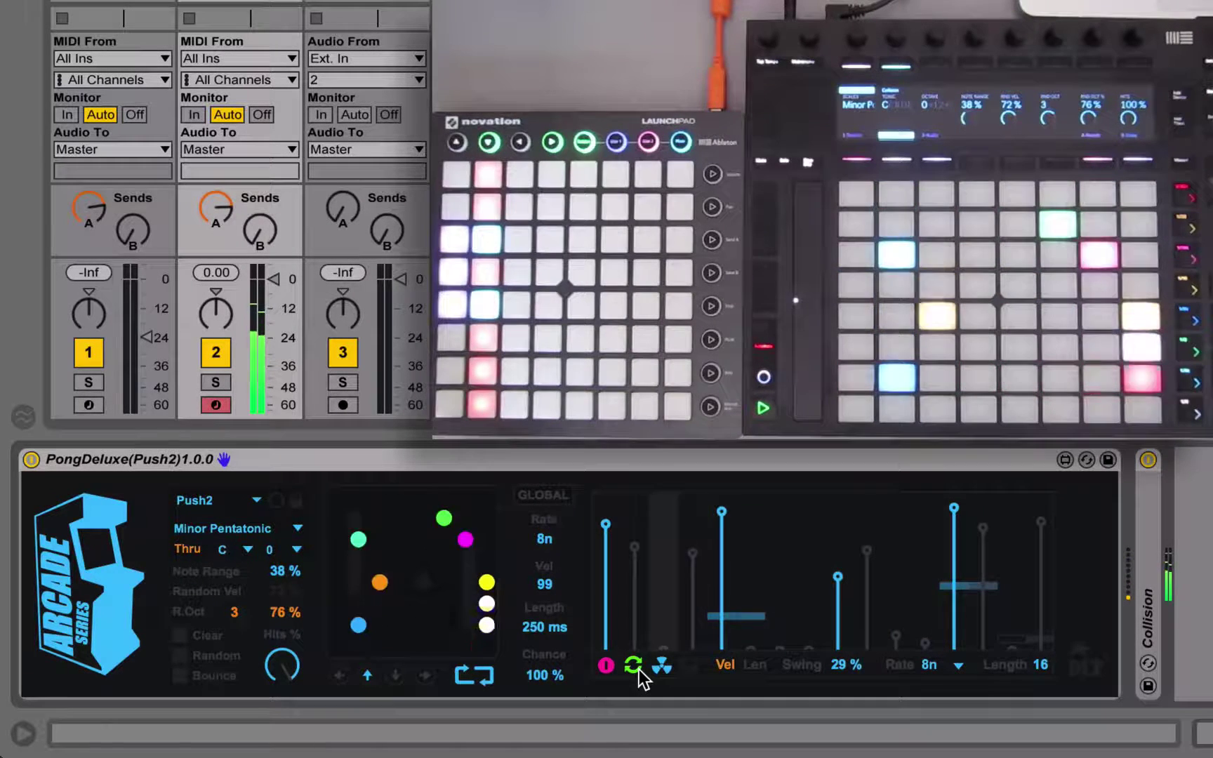
click(635, 667)
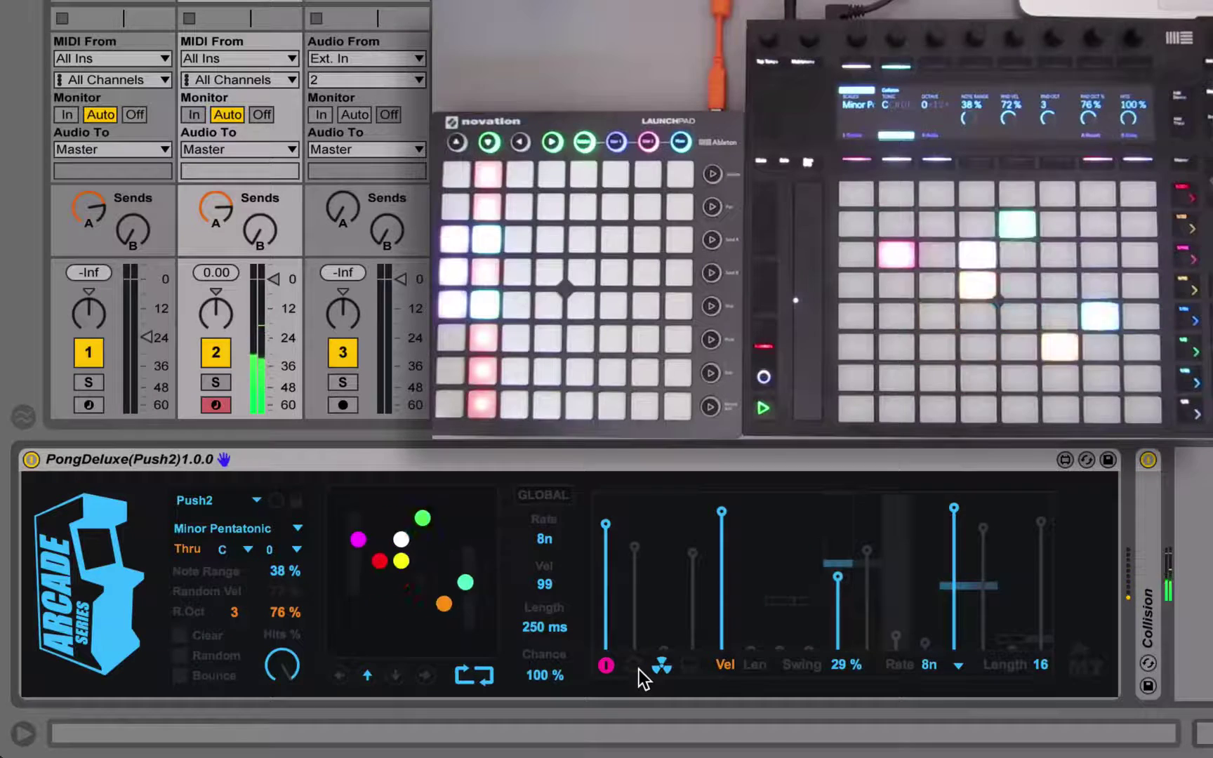
click(636, 667)
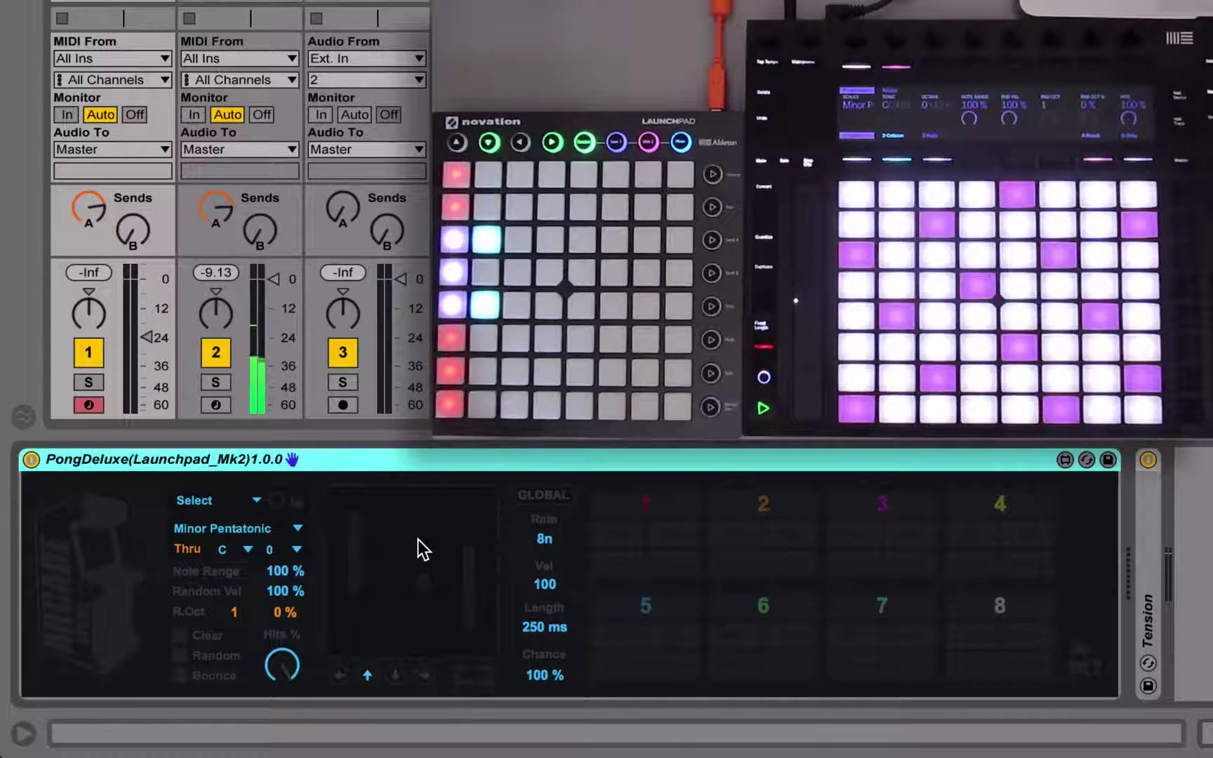
Choose Launchpad_MK2 as the controller for track 1's PongDeluxe device and select the Minor Pentatonic scale
click(215, 500)
click(215, 603)
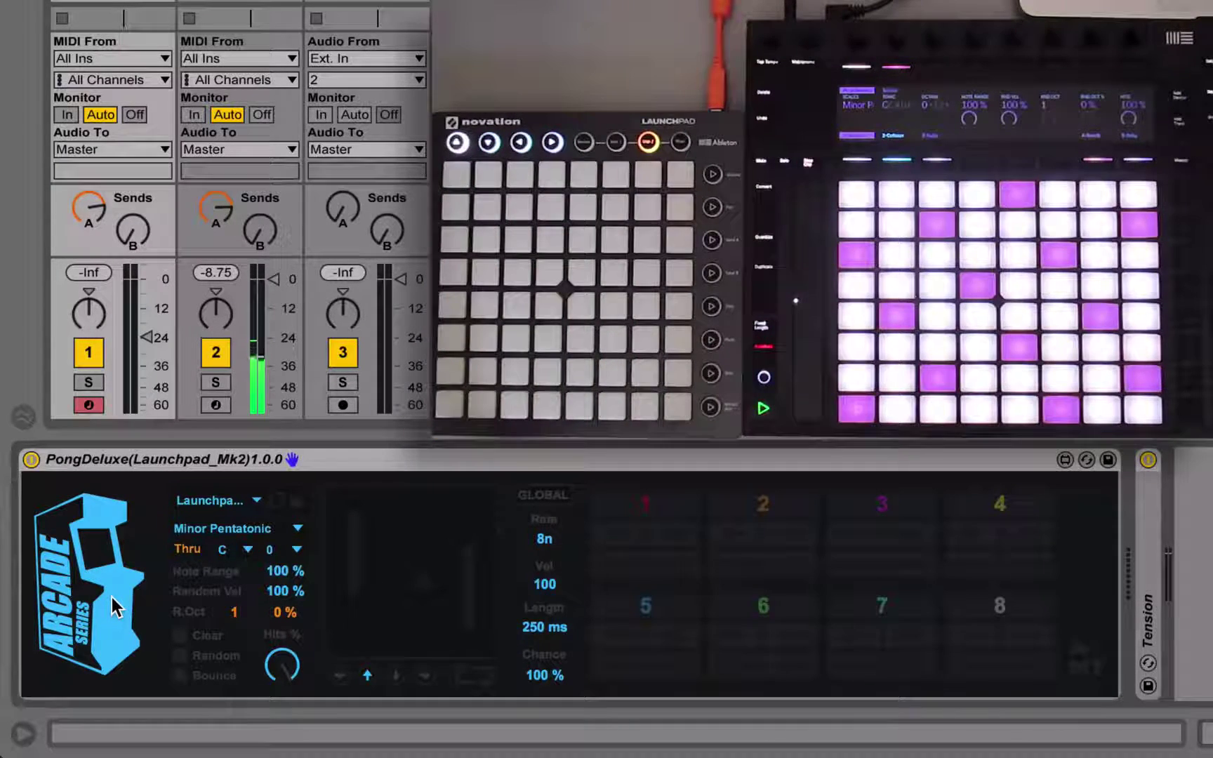
click(235, 531)
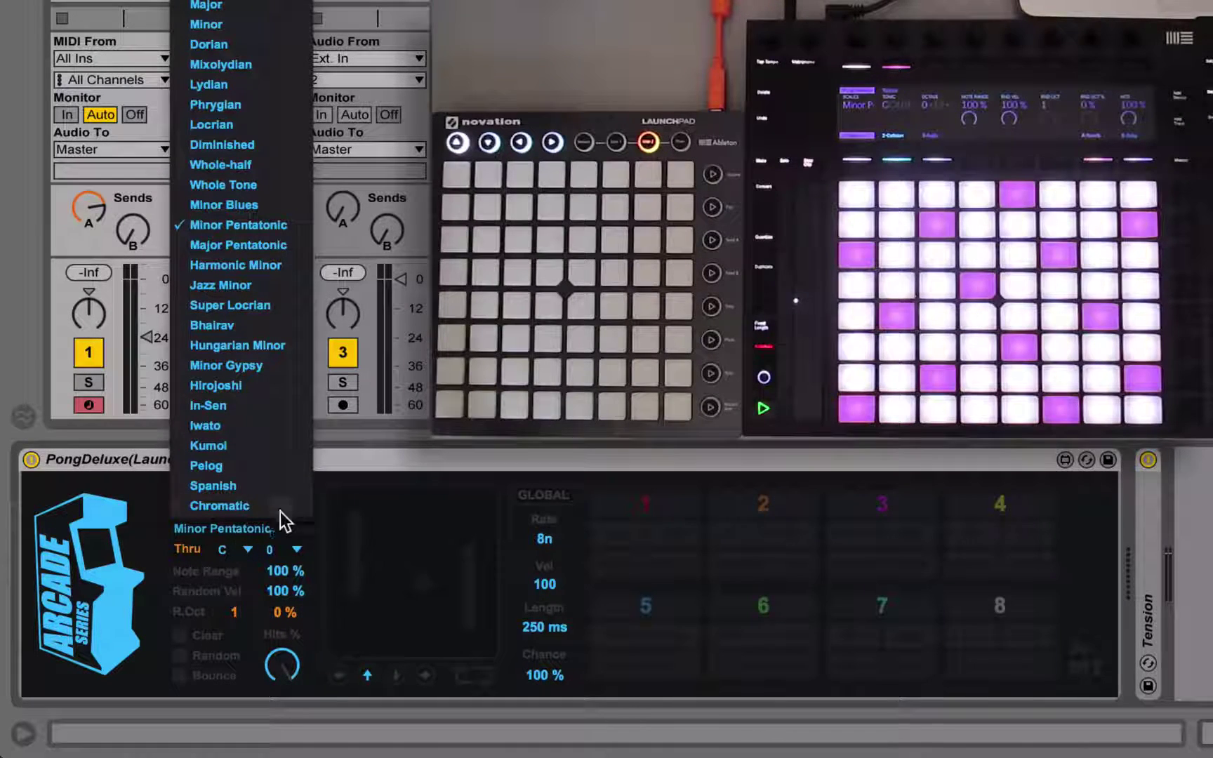
click(265, 224)
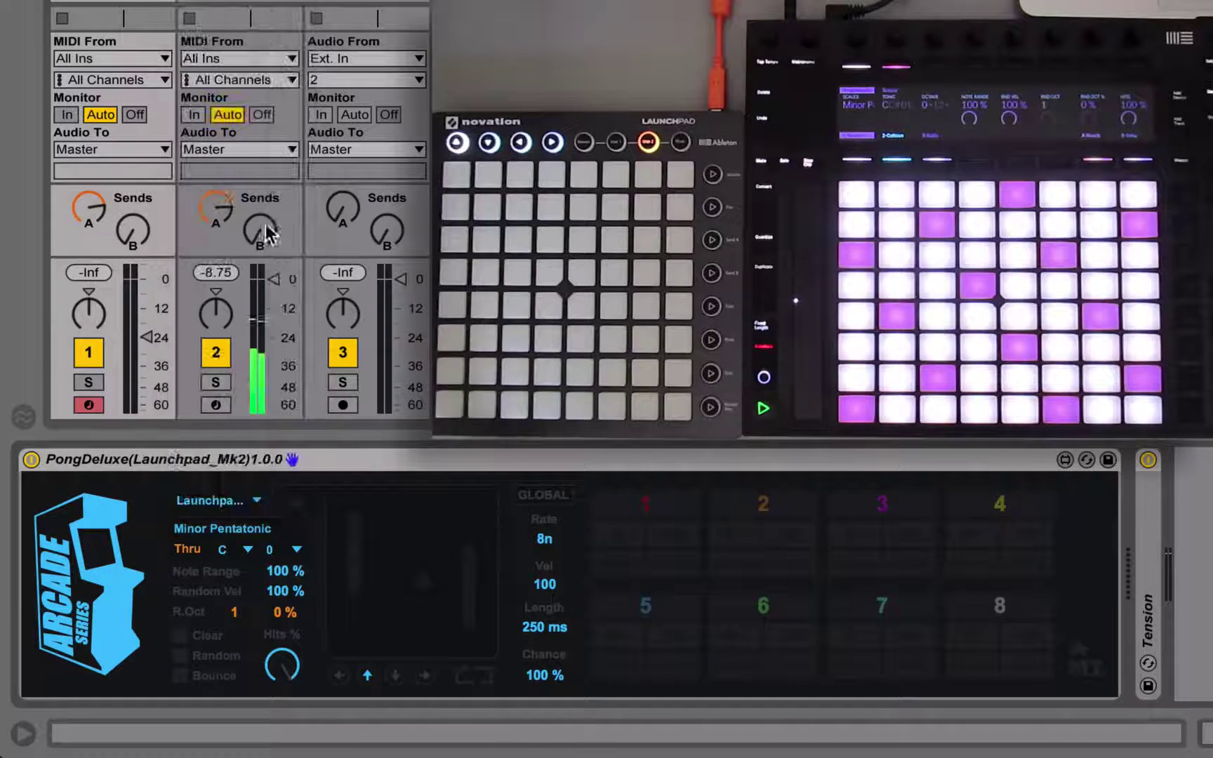
Select track 1's PongDeluxe device and raise the track volume to -7.0 dB, soloing the track while balancing its level
click(261, 453)
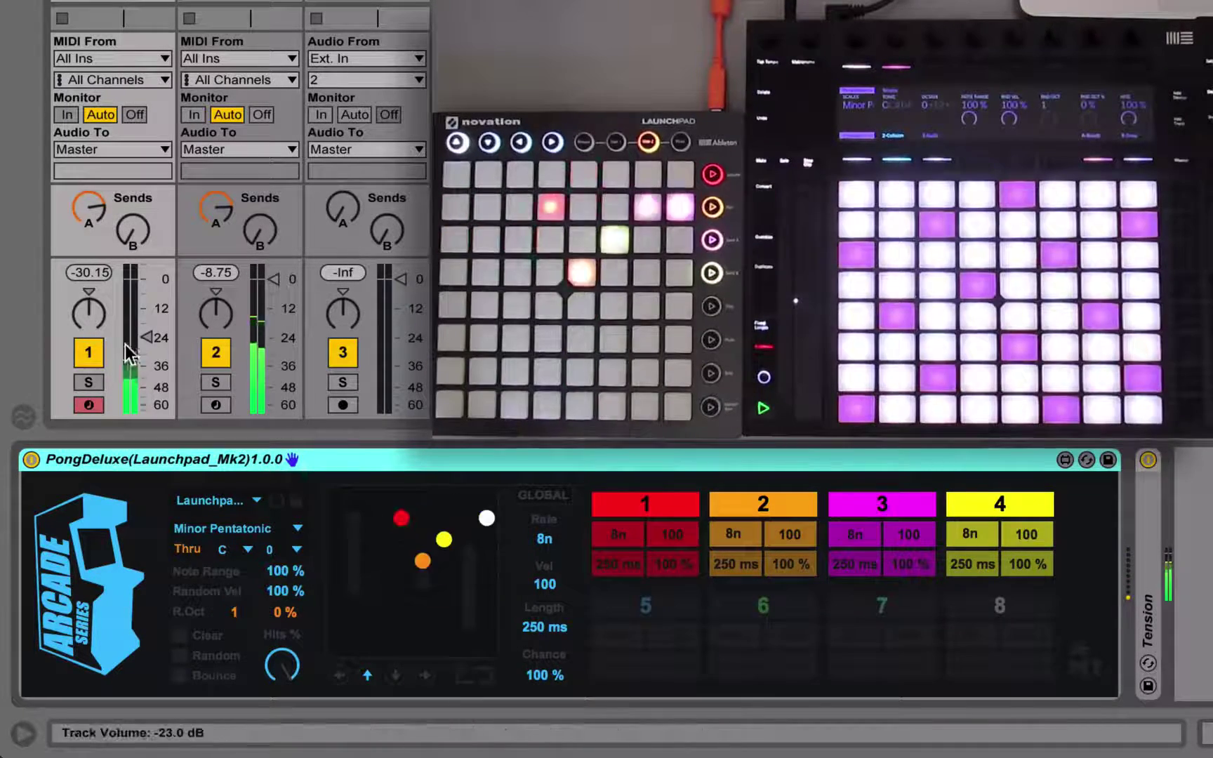
drag(149, 342, 146, 308)
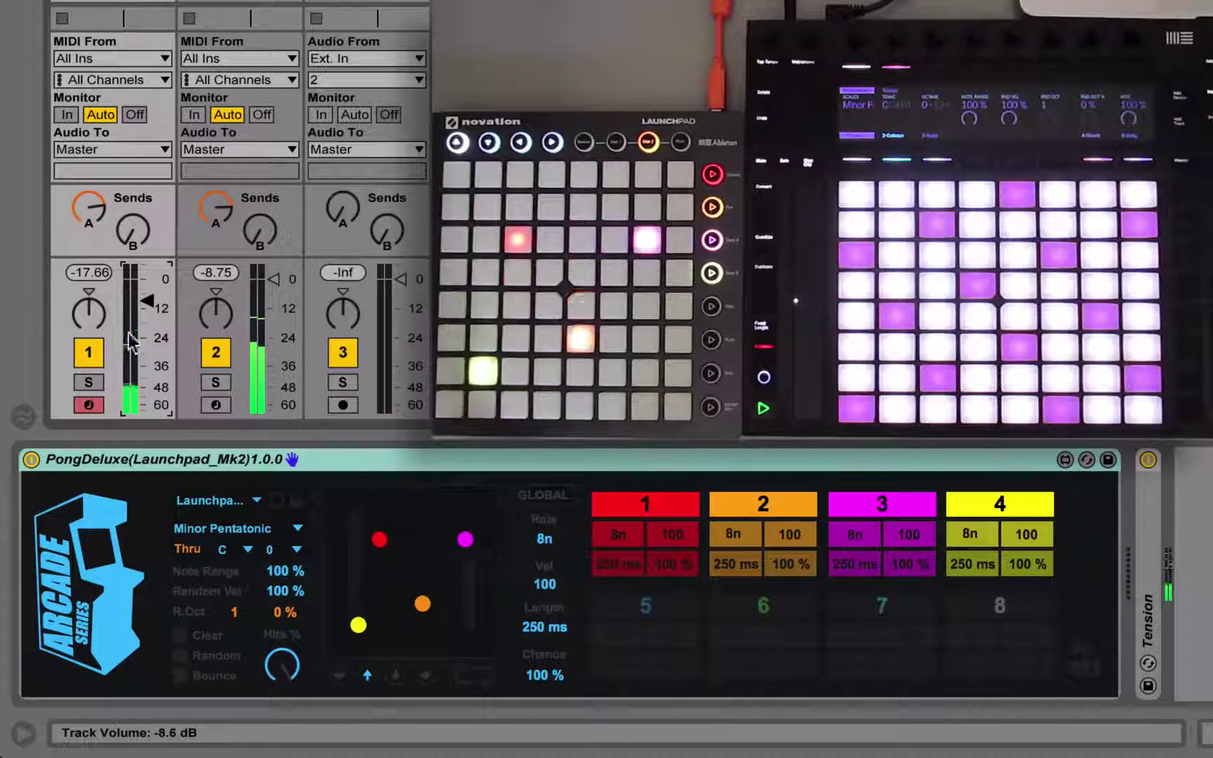
click(95, 382)
drag(151, 309, 148, 300)
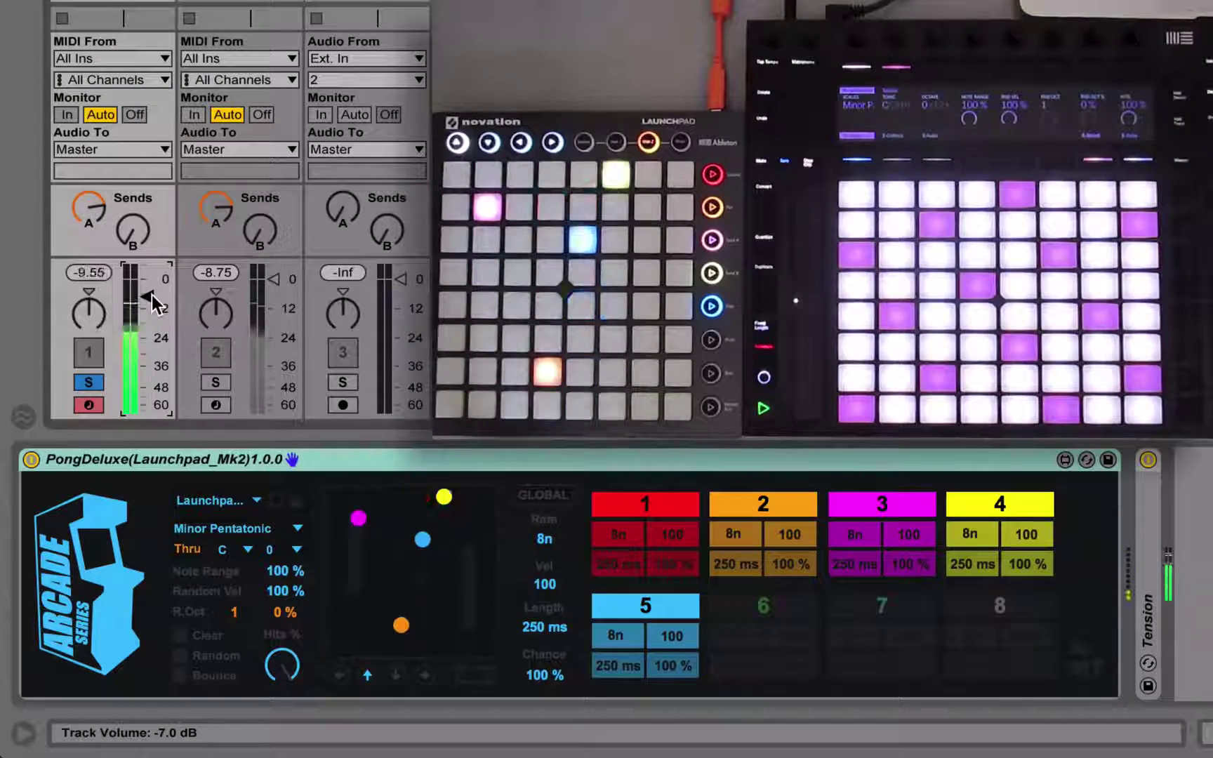
click(89, 382)
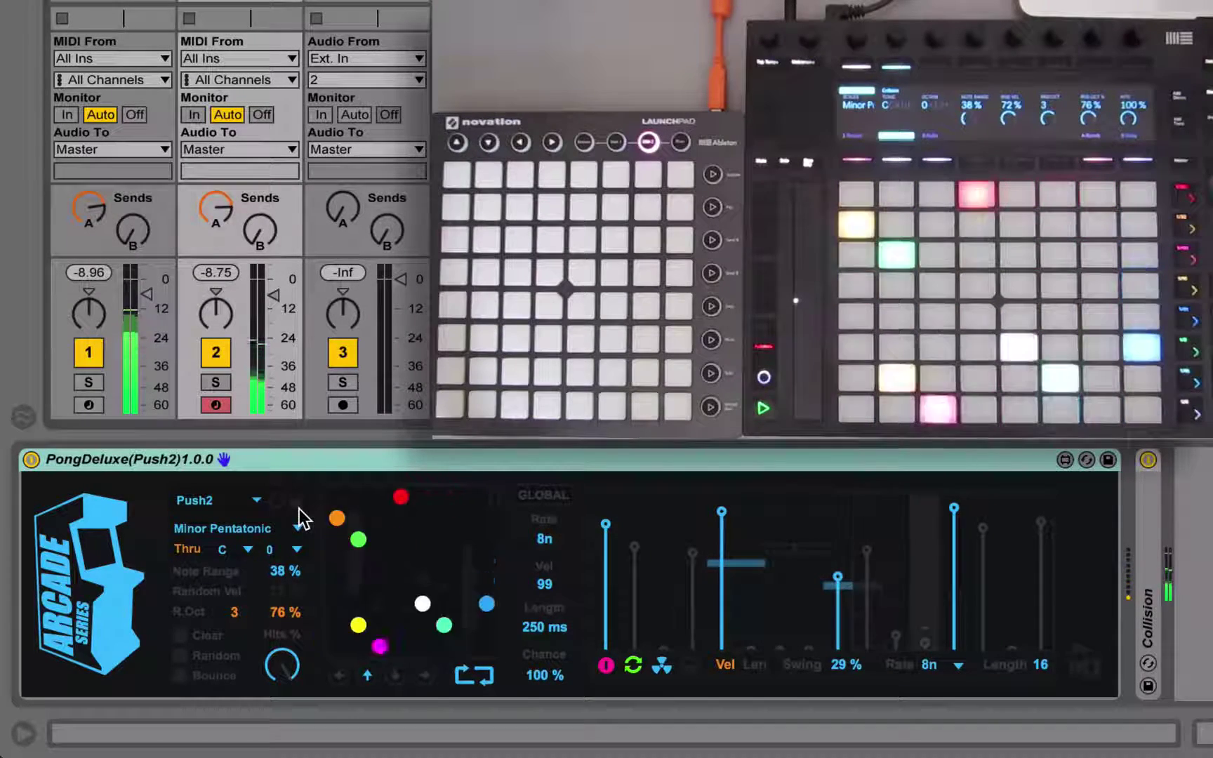
Lock the Push2 controller to track 2's PongDeluxe device and lower track 1's volume all the way down
click(294, 501)
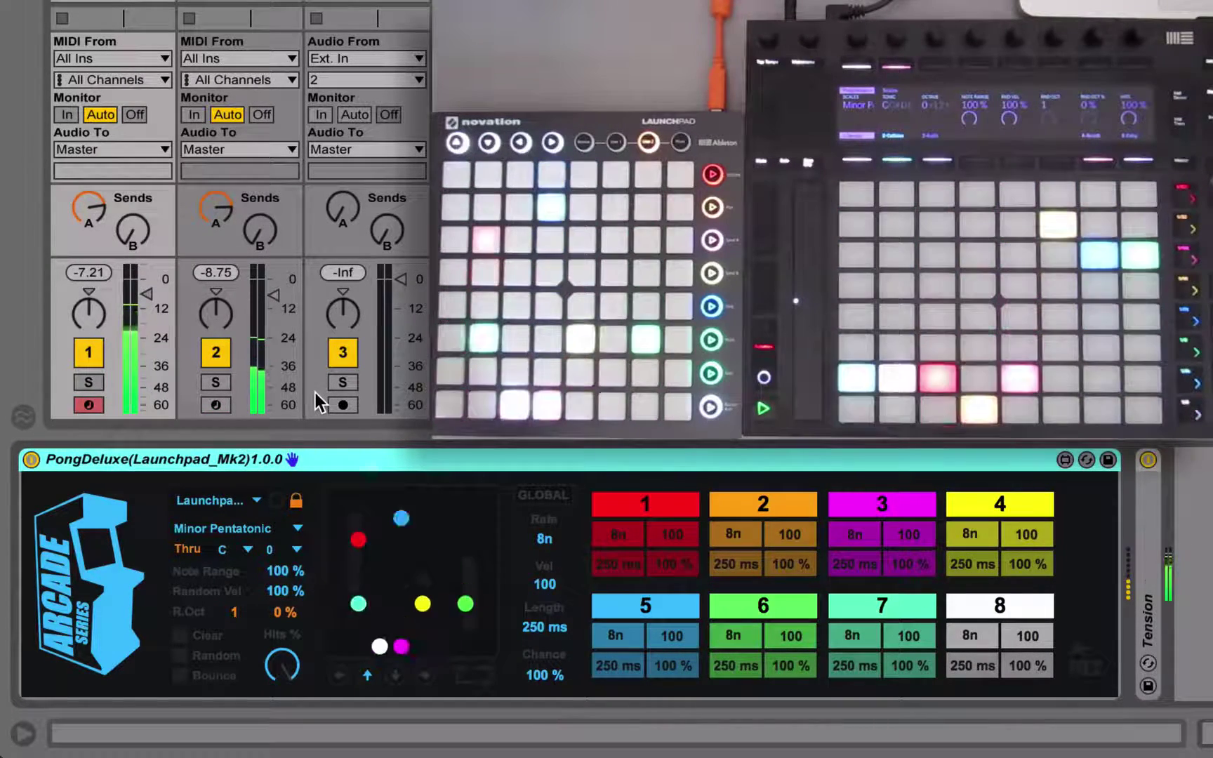
drag(147, 294, 148, 336)
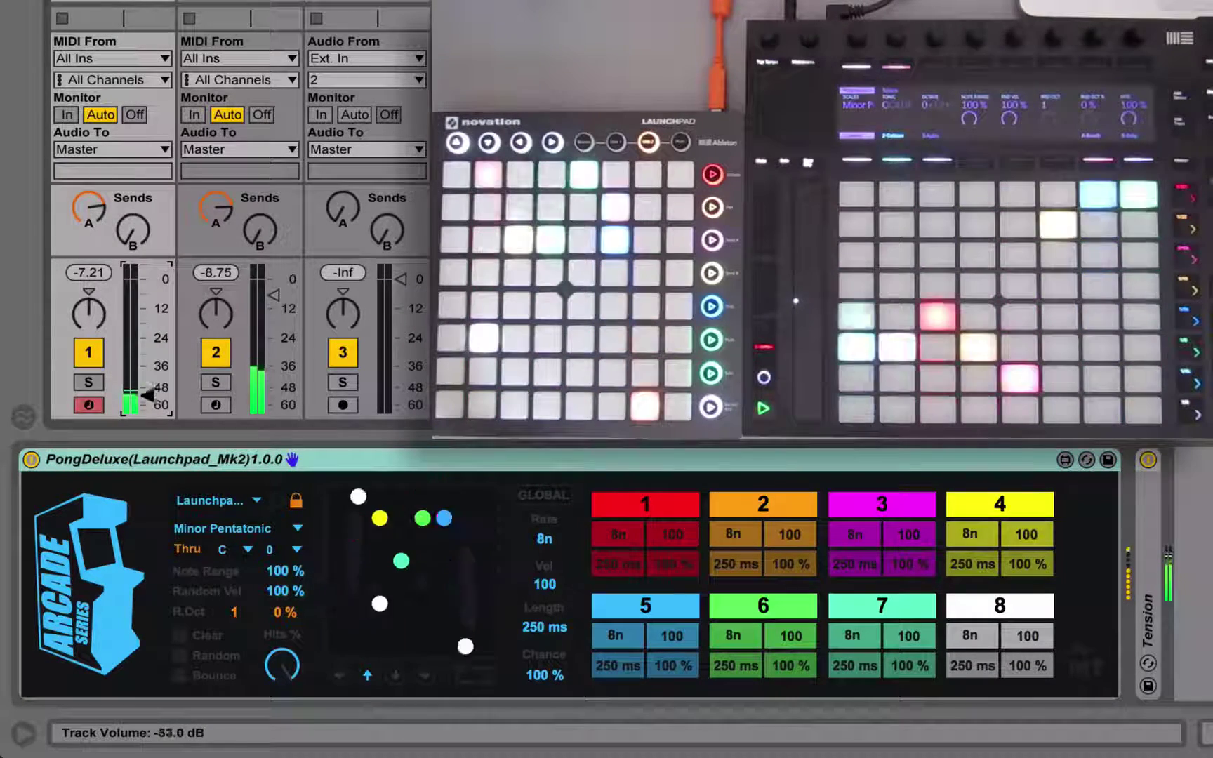
drag(148, 395, 148, 413)
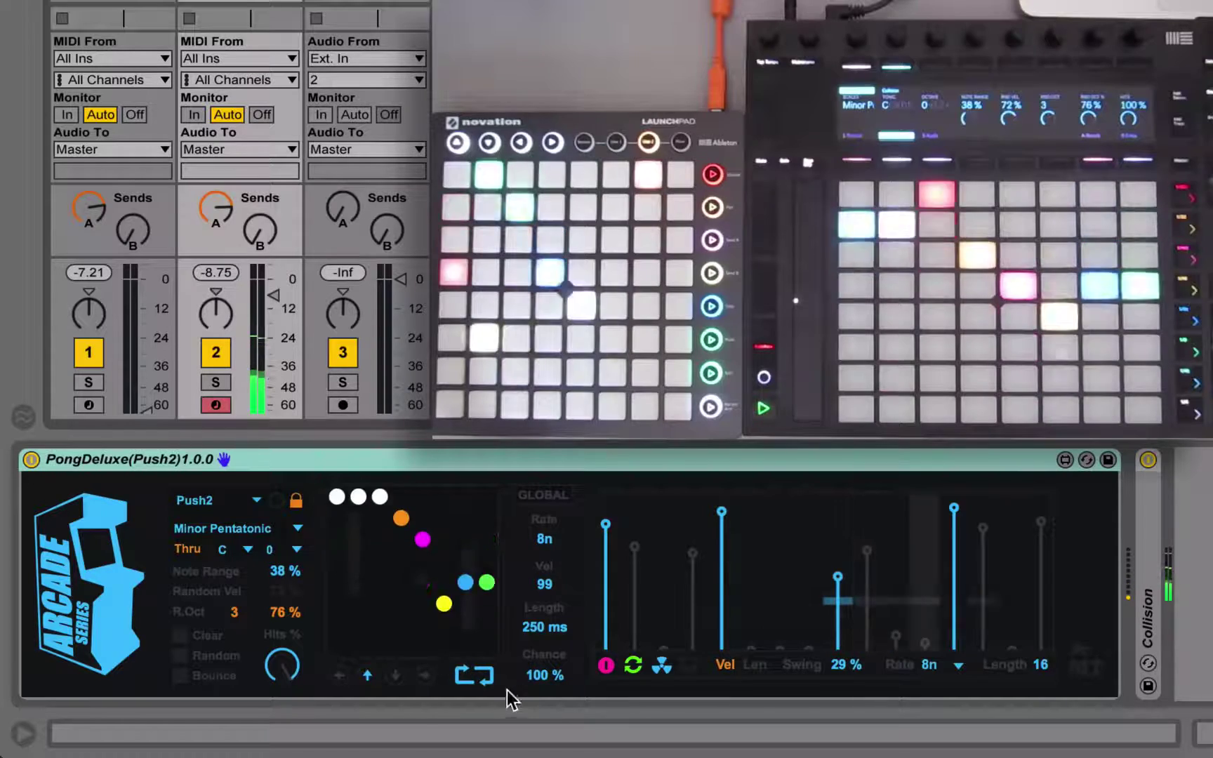
Switch off the step sequencer in track 2's PongDeluxe device and return to the individual ball parameters
click(606, 665)
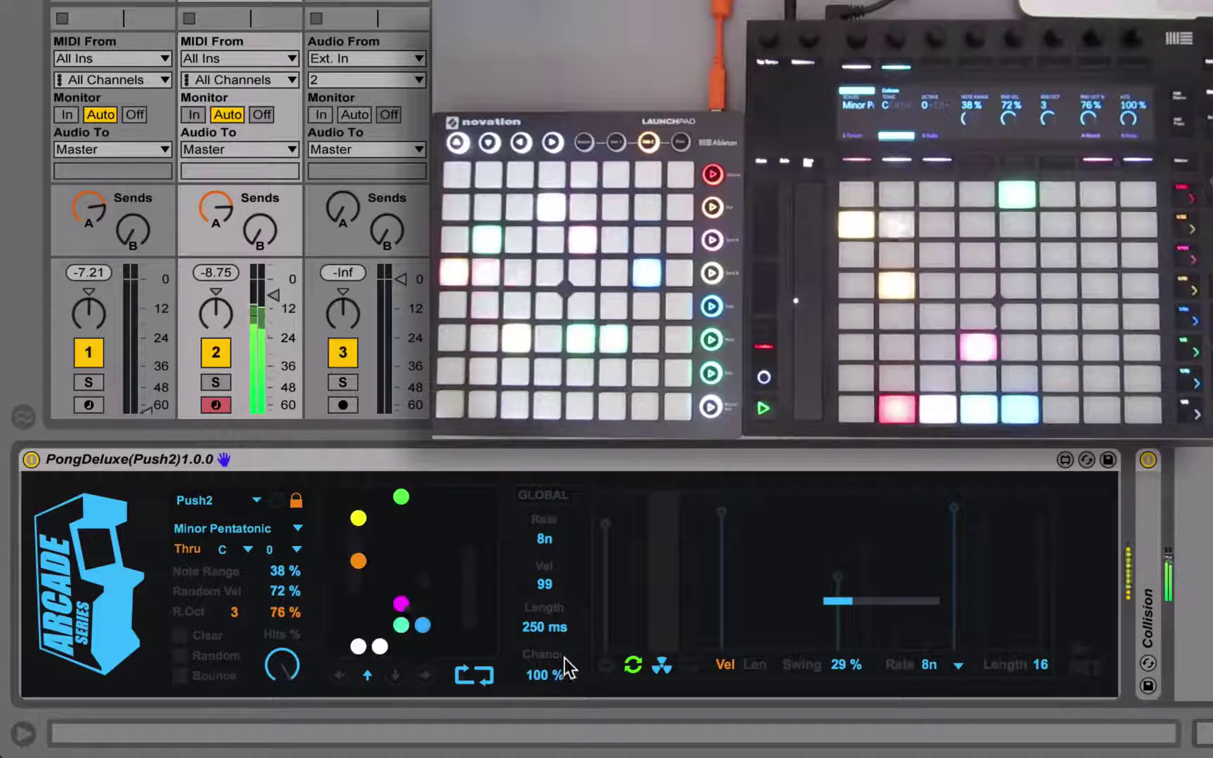
click(474, 675)
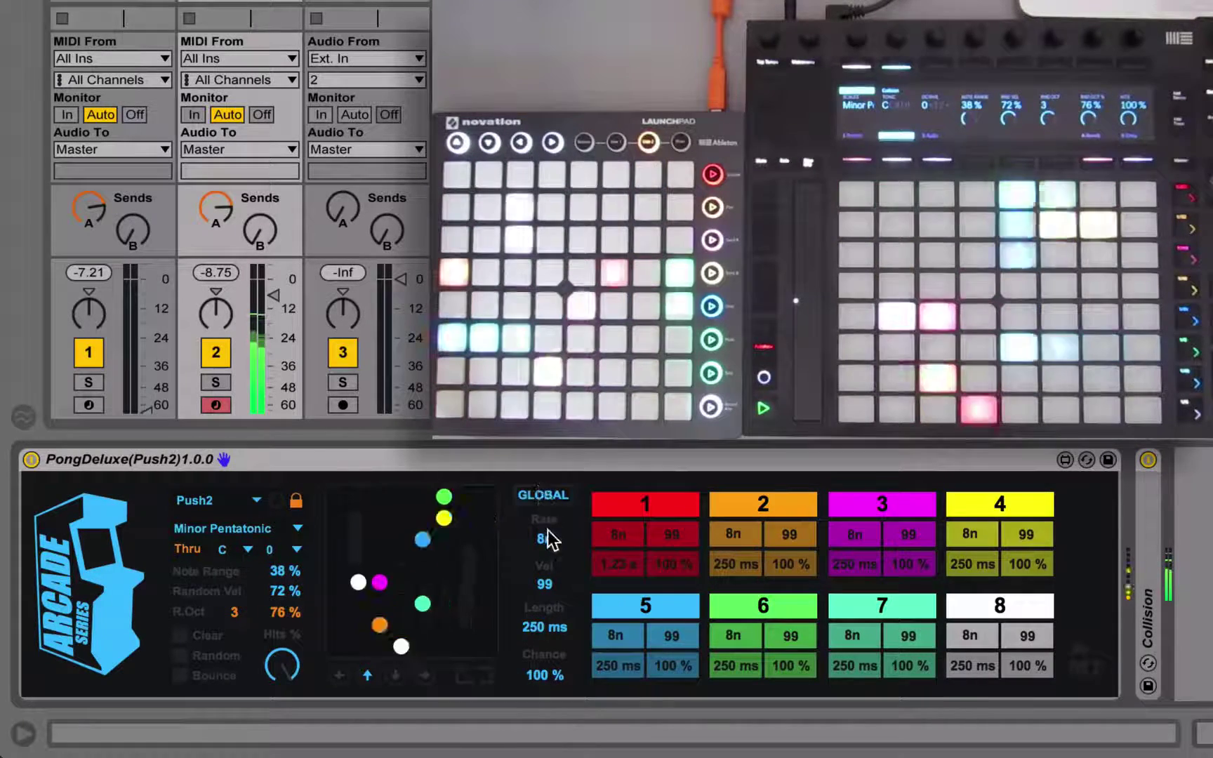
Set the global rate of track 2's PongDeluxe device to 16n and its hits percentage to 38 %
drag(541, 539, 541, 556)
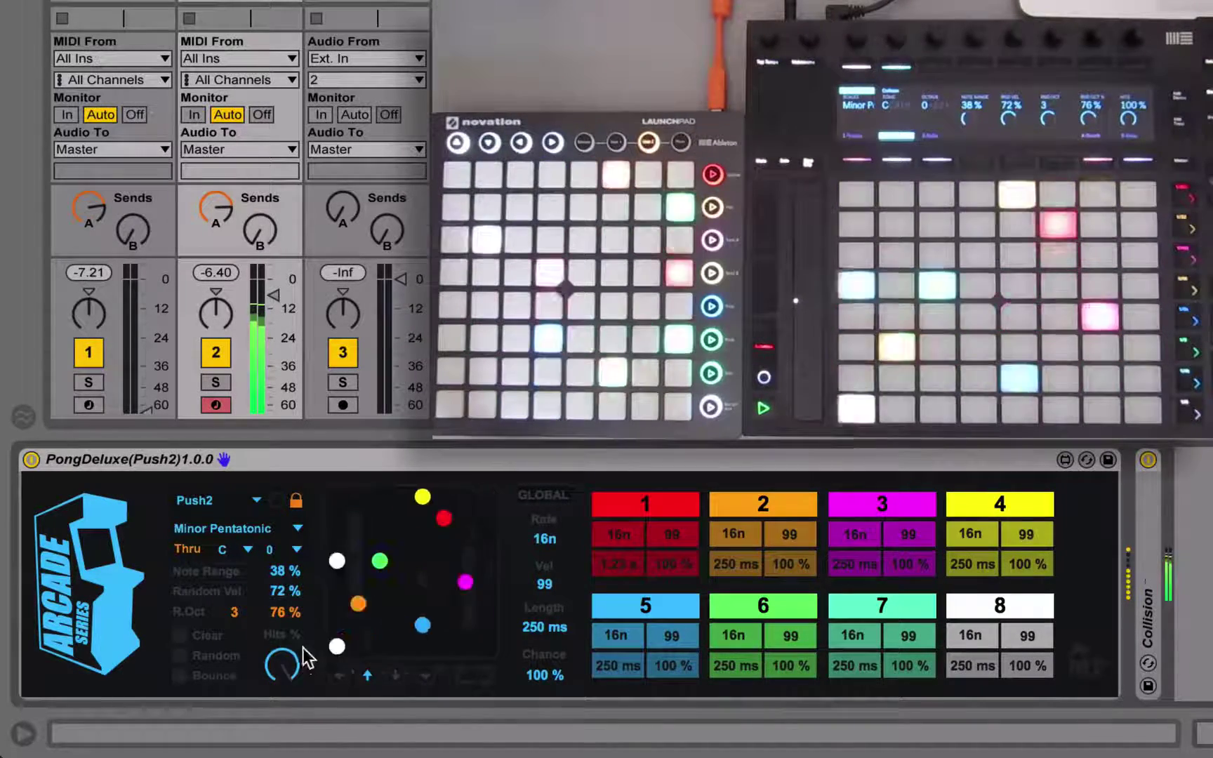
drag(287, 658, 287, 686)
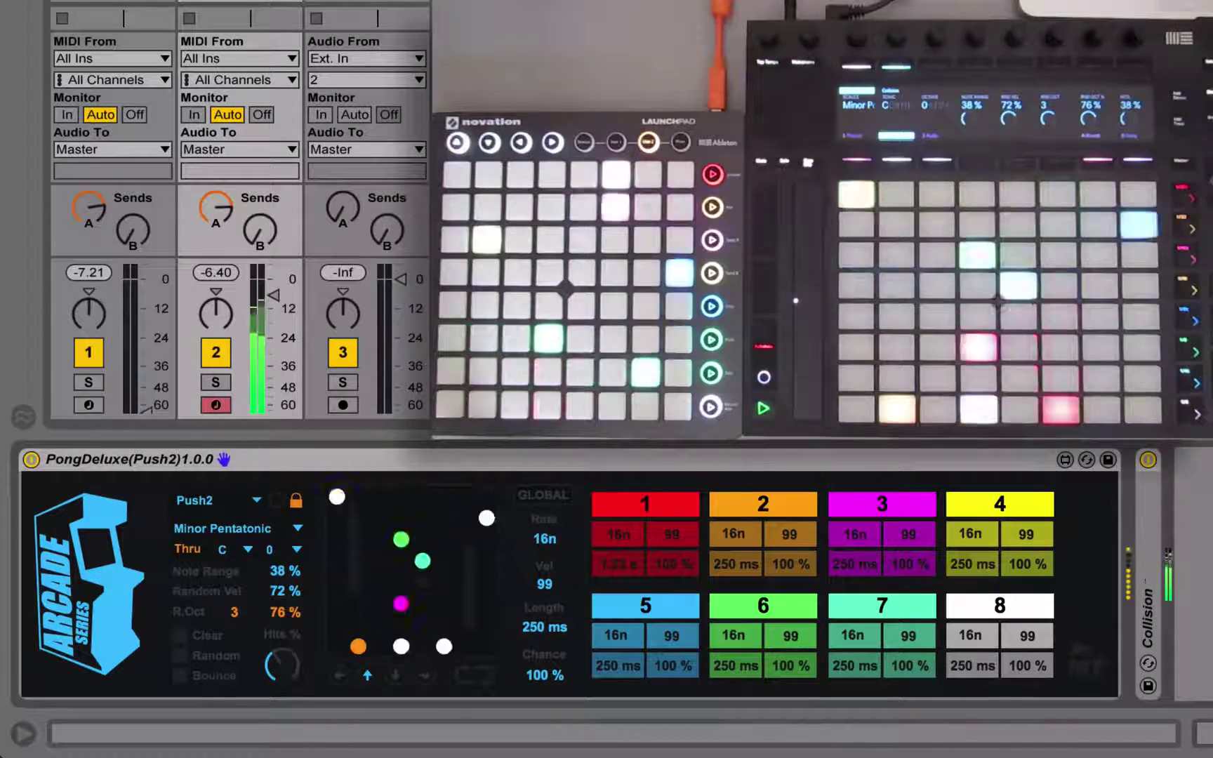